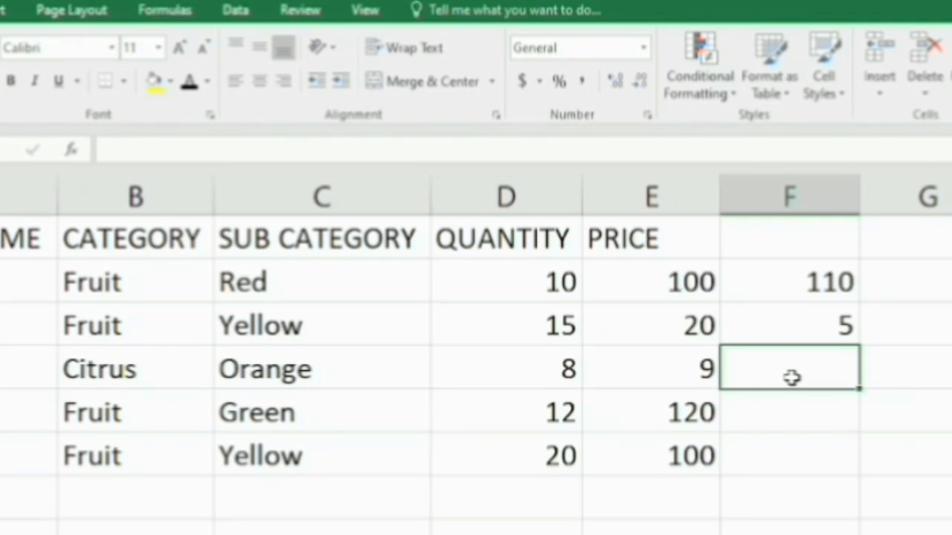
- Multiply the orange row's quantity by its price in cell F4 with the formula =D4*E4
type("=")
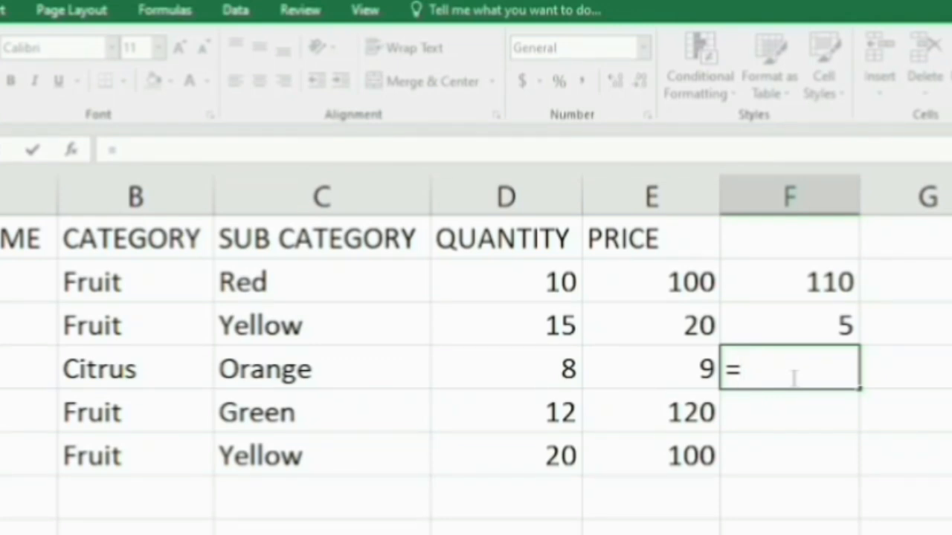
left_click(569, 367)
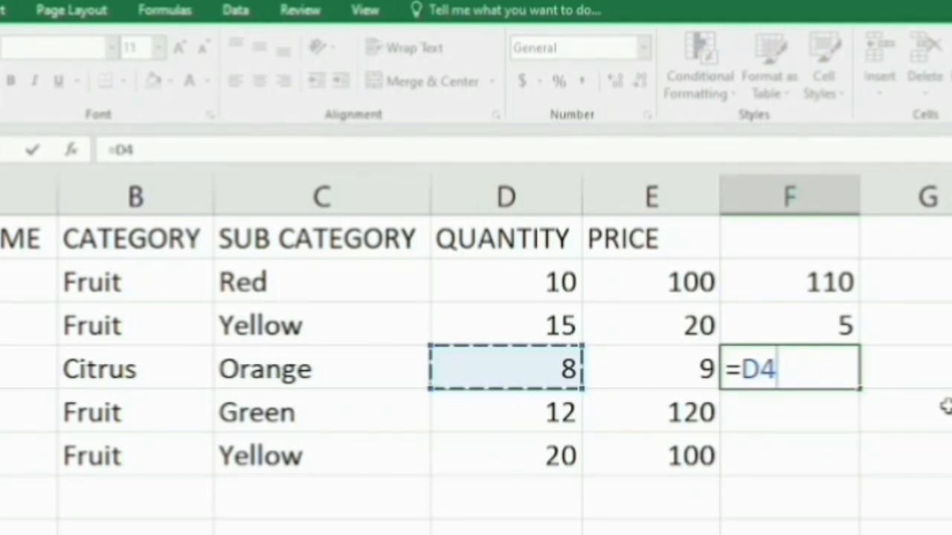
type("*")
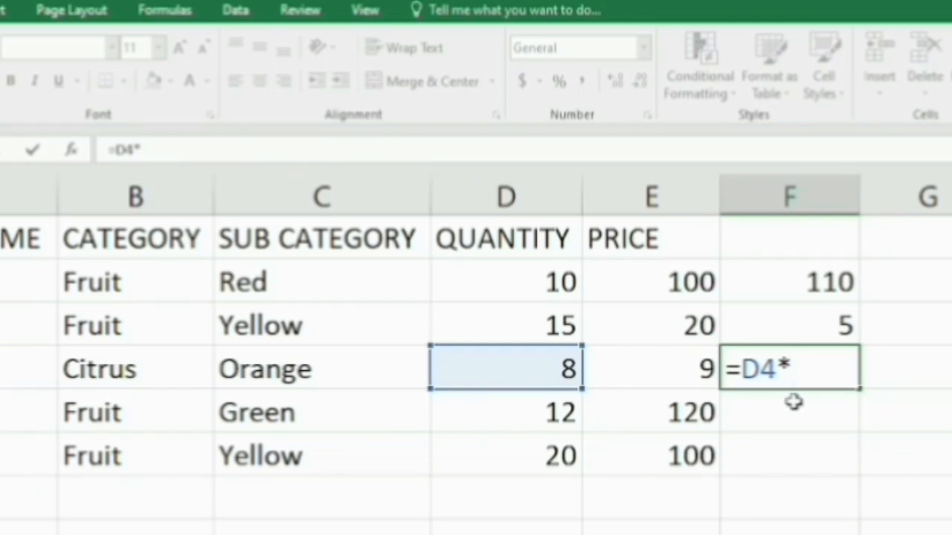
left_click(674, 371)
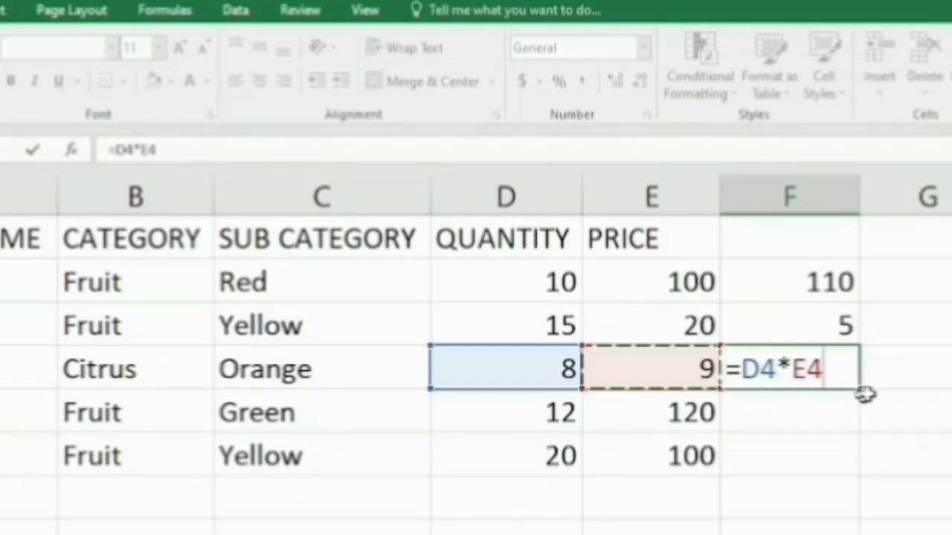
key("Return")
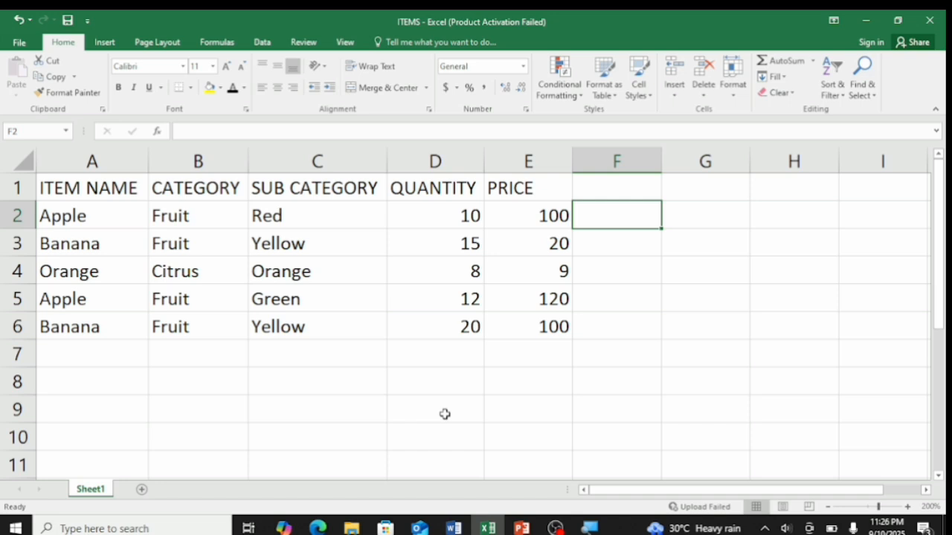
- Add the quantity and price of the red apple row in cell F2 with the formula =D2+E2
left_click(462, 216)
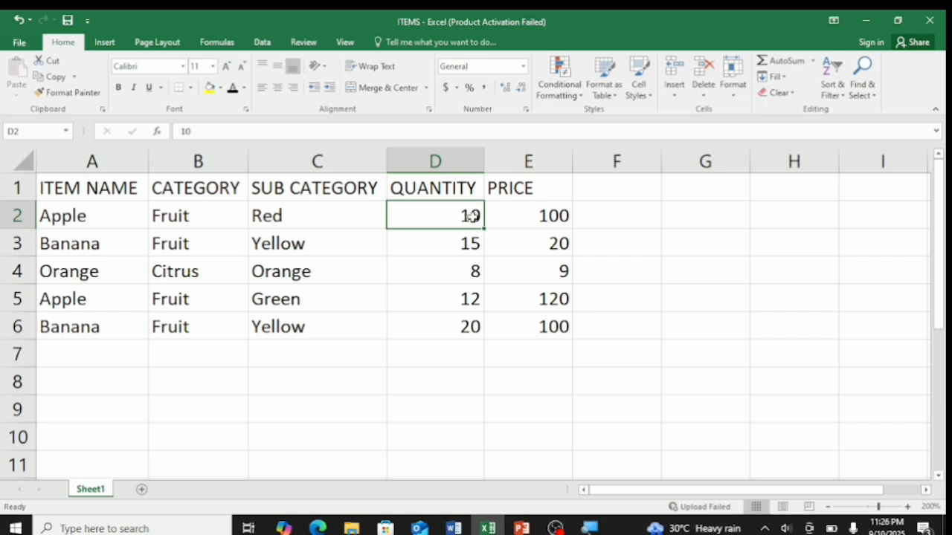
left_click(530, 215)
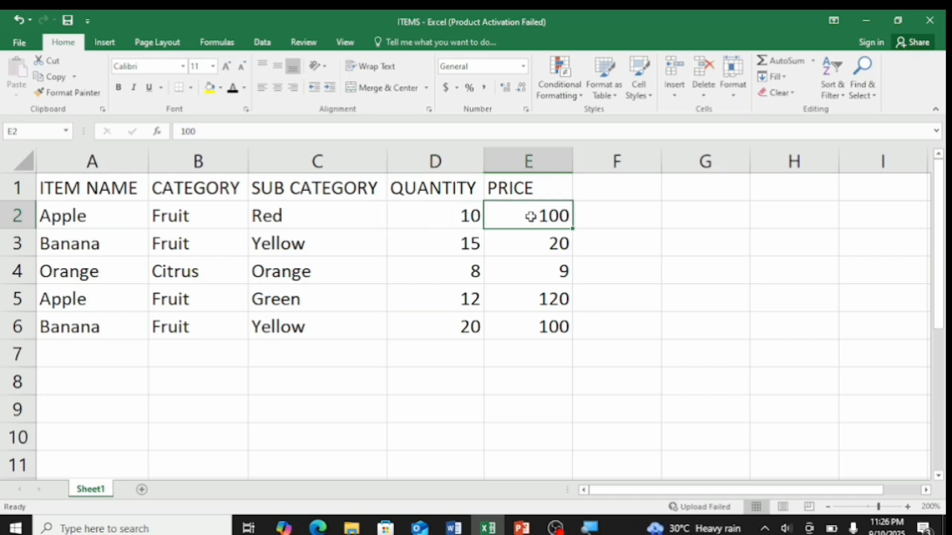
left_click(618, 217)
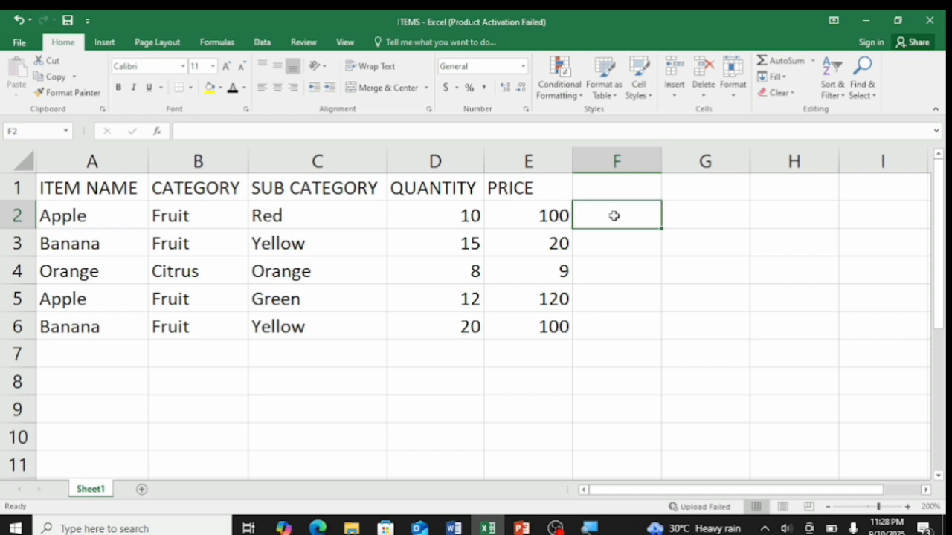
type("=")
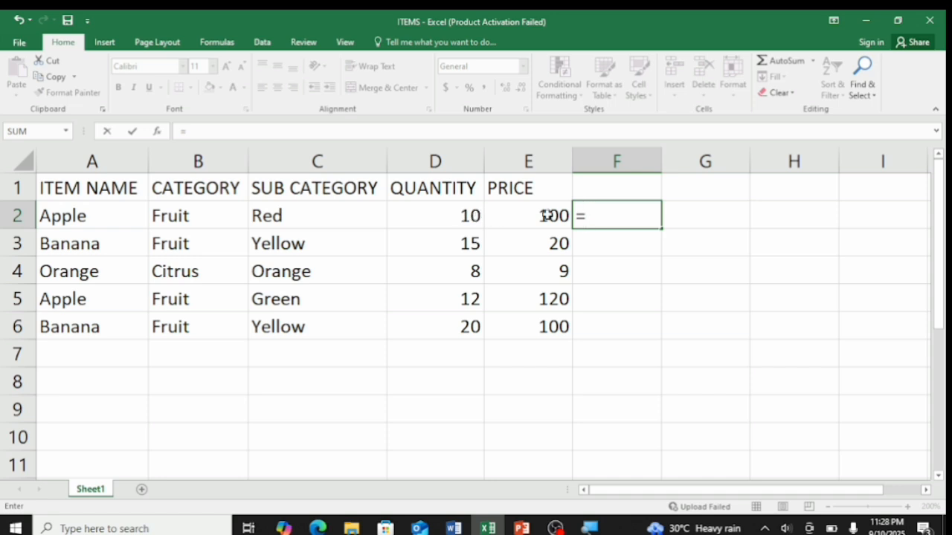
left_click(457, 216)
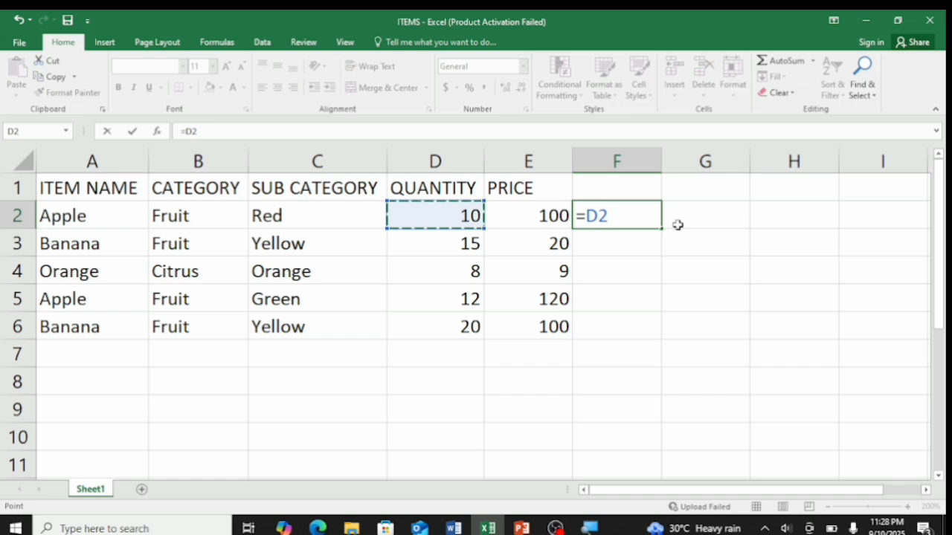
type("+")
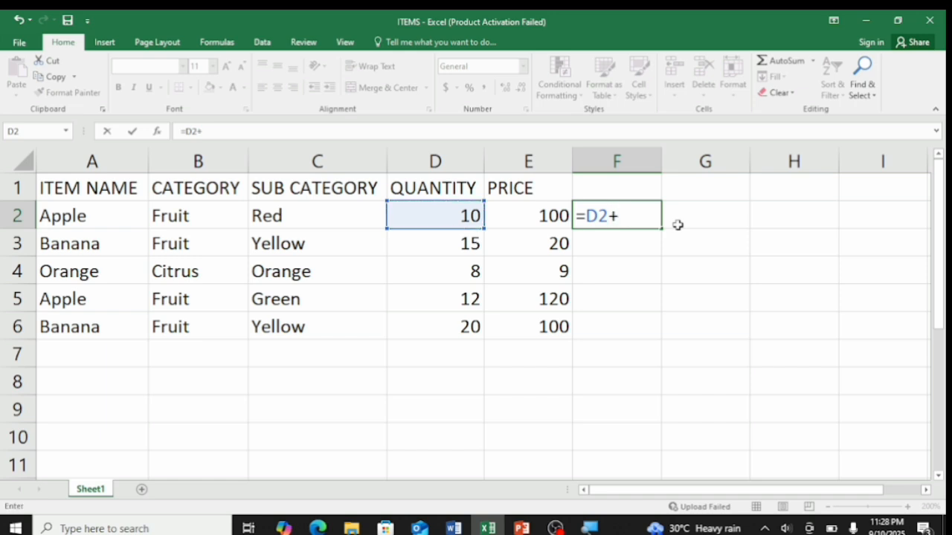
left_click(528, 218)
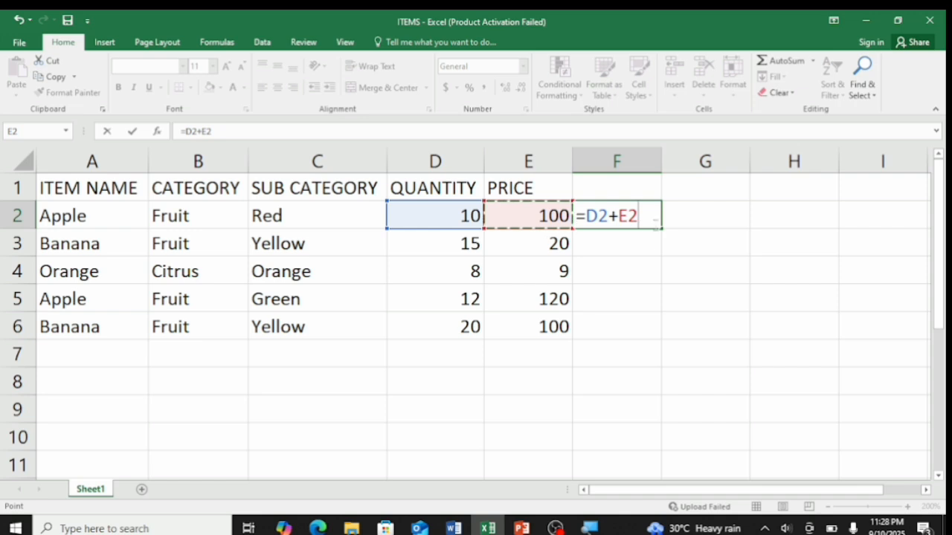
key("Return")
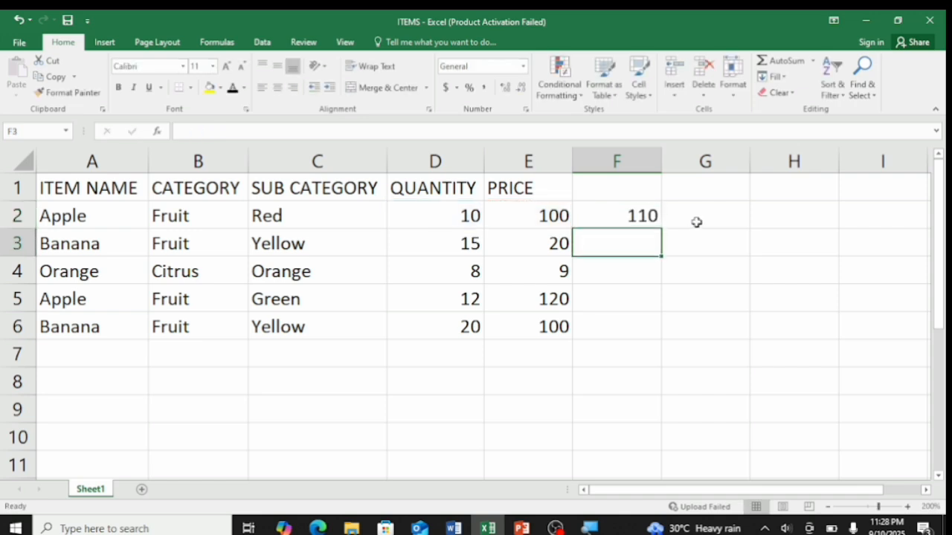
left_click(625, 218)
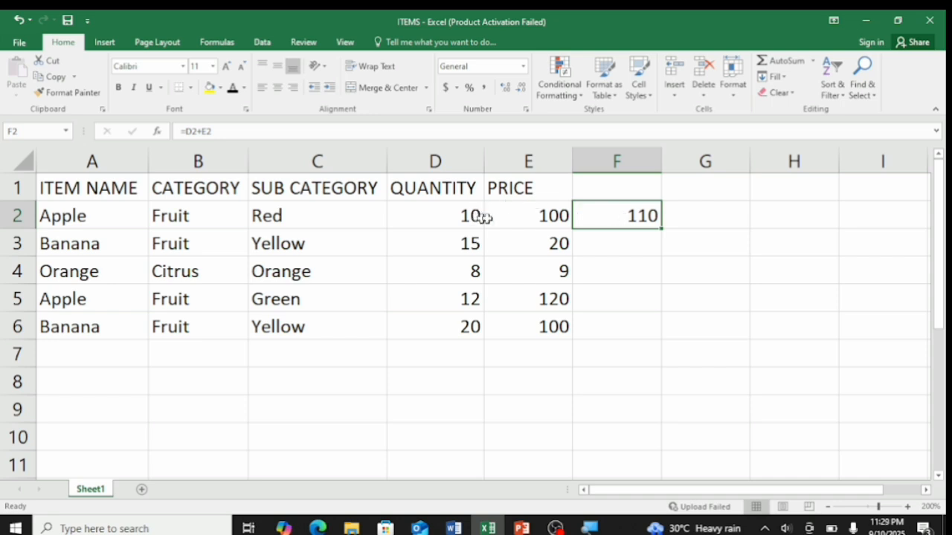
- Subtract the quantity from the price of the first banana row in cell F3 with the formula =E3-D3
left_click(634, 246)
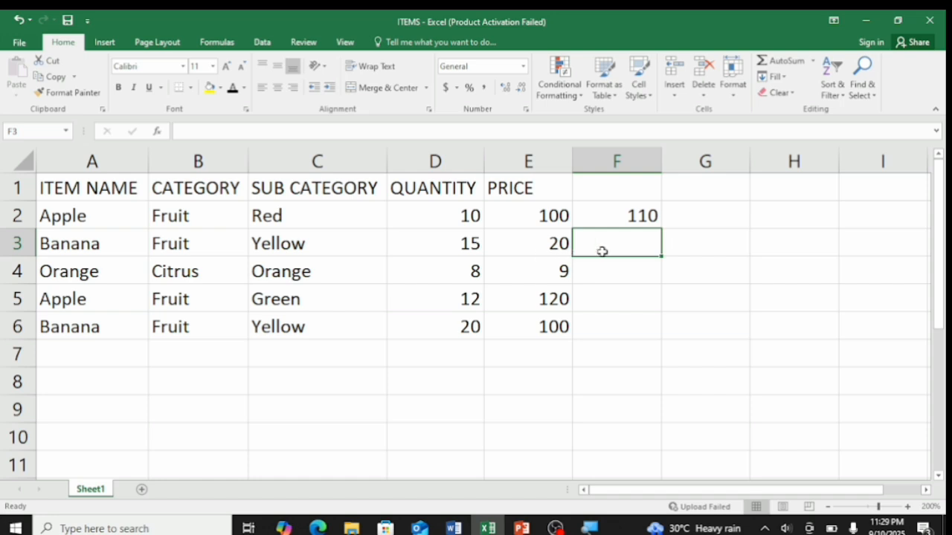
type("=")
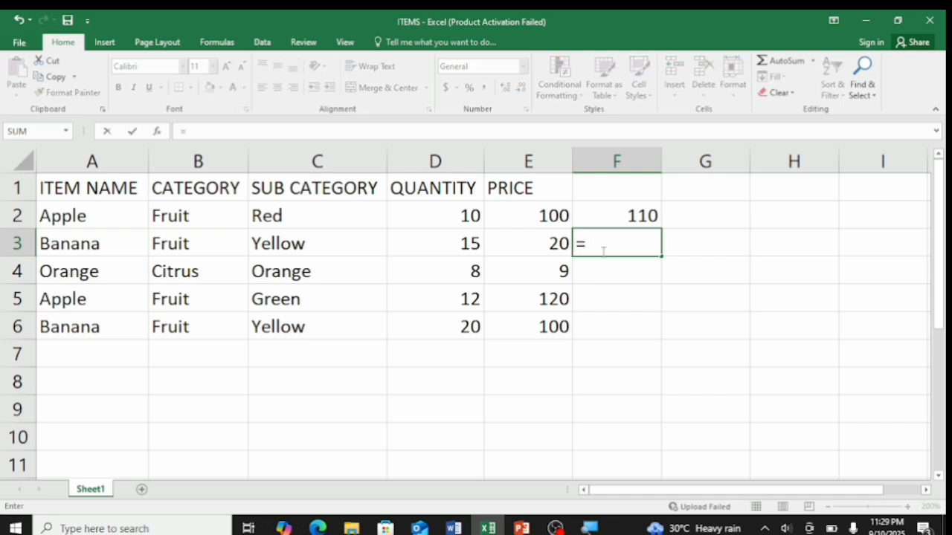
left_click(535, 246)
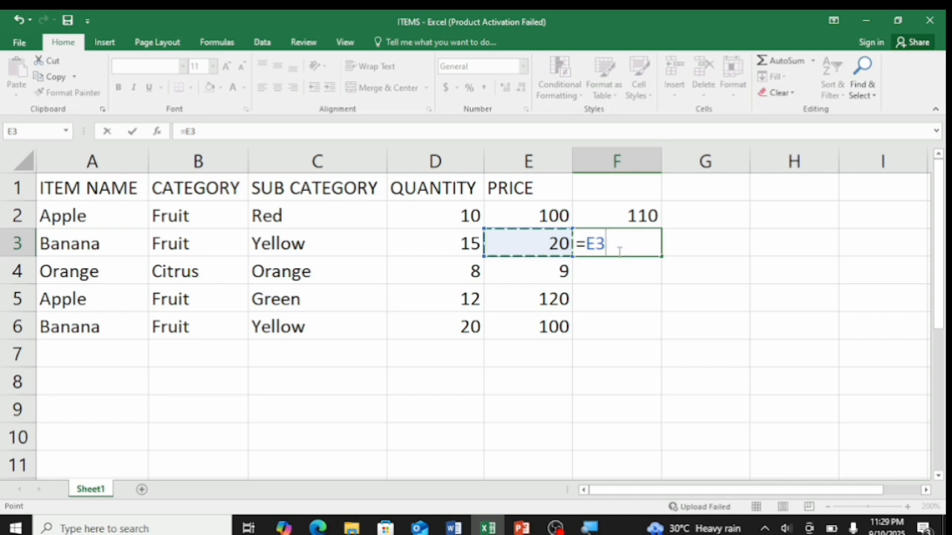
type("-")
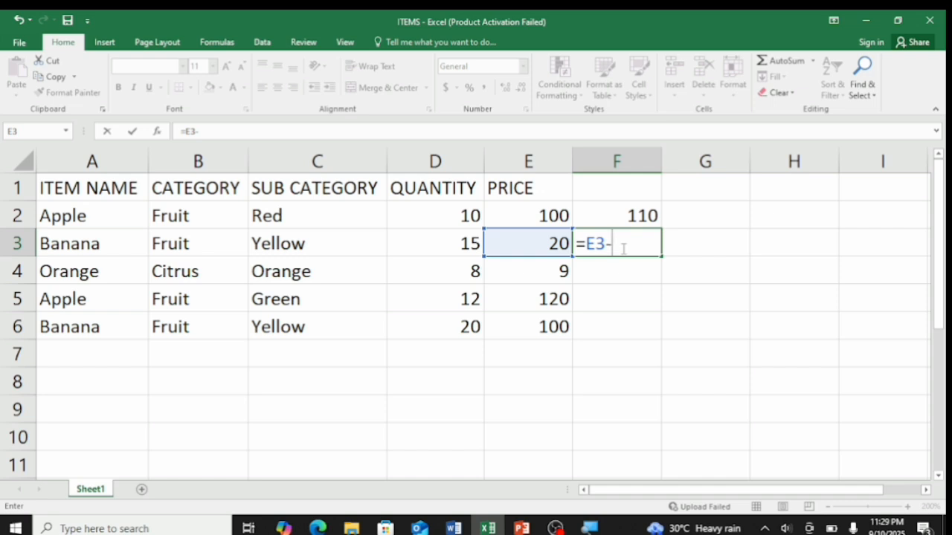
left_click(462, 241)
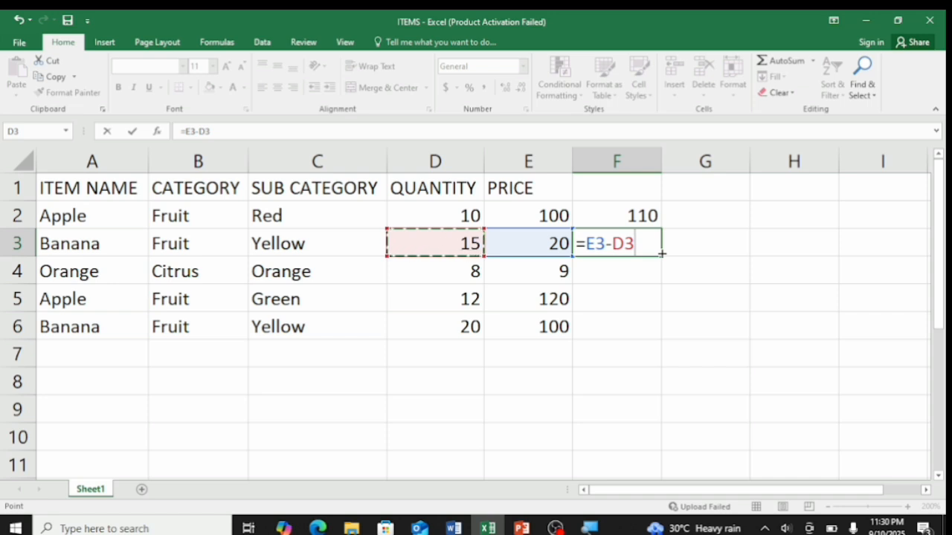
key("Return")
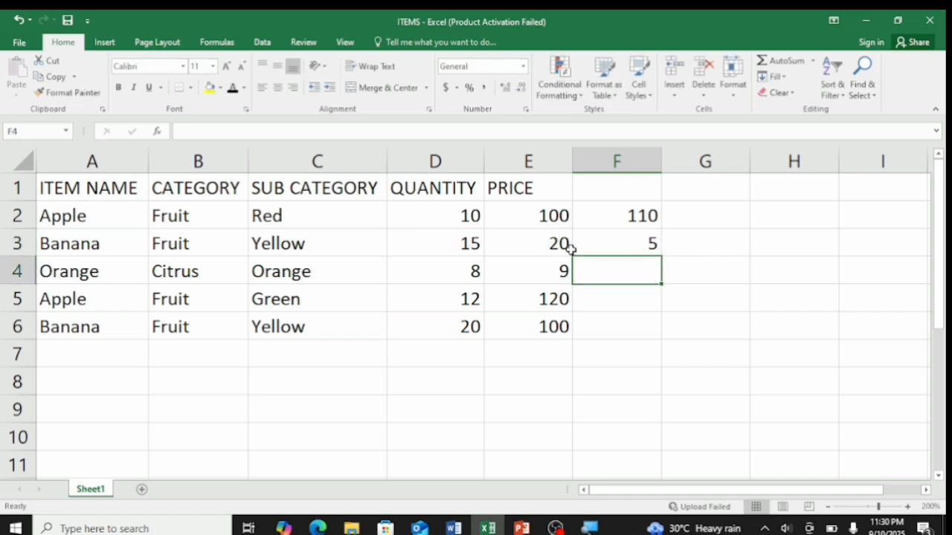
left_click(628, 247)
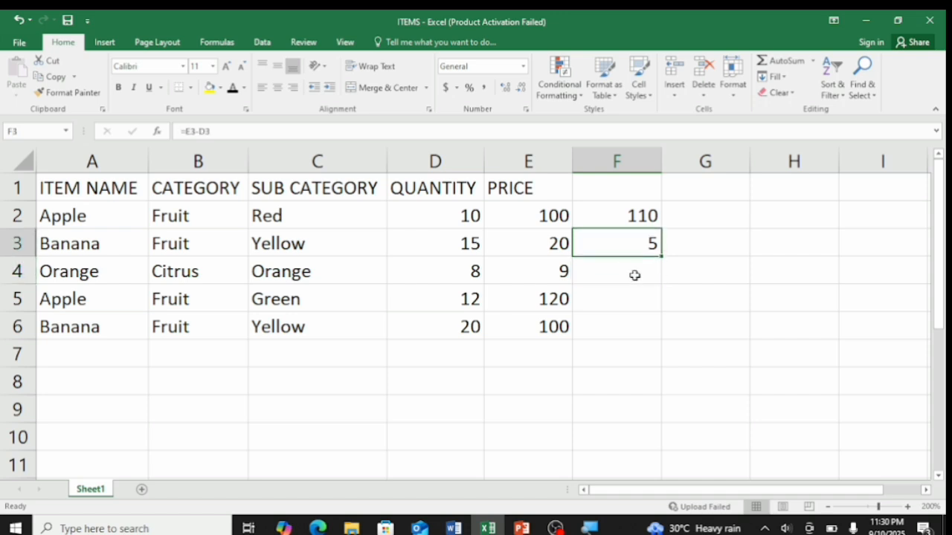
- Enter the formula =D4*E4 in cell F4 to multiply the orange row's quantity by its price
left_click(634, 275)
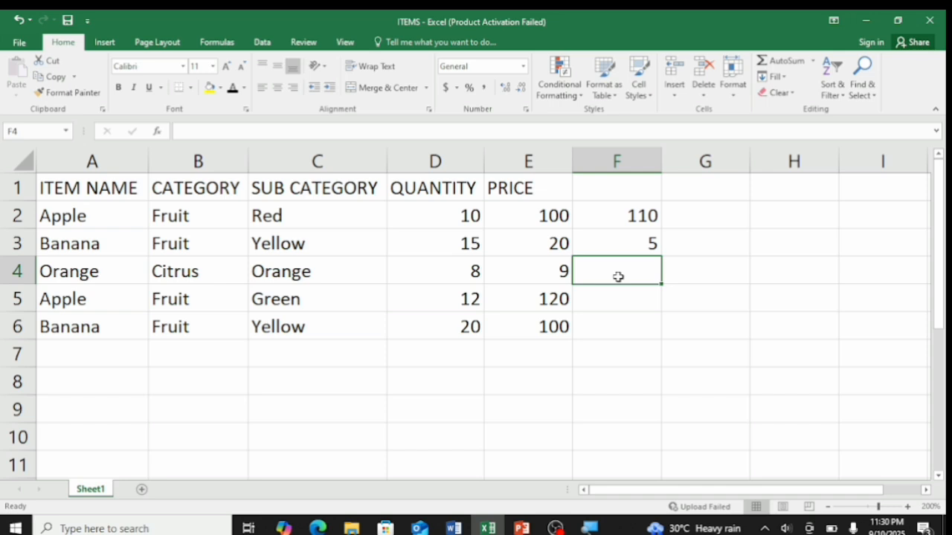
type("=")
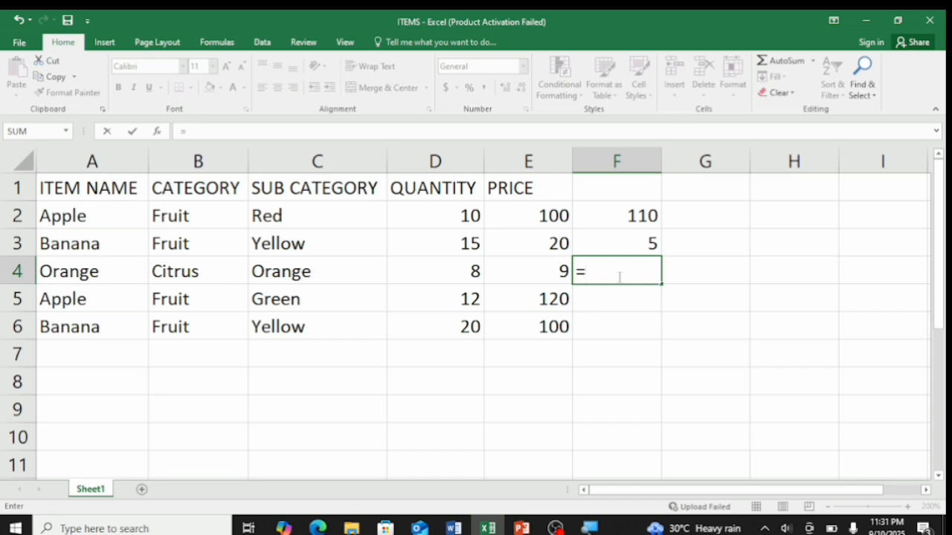
left_click(472, 272)
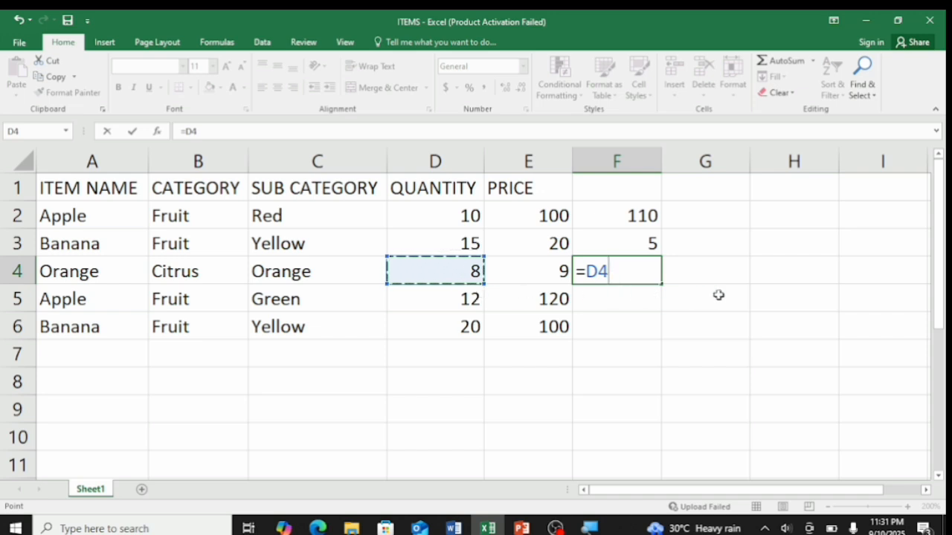
type("*")
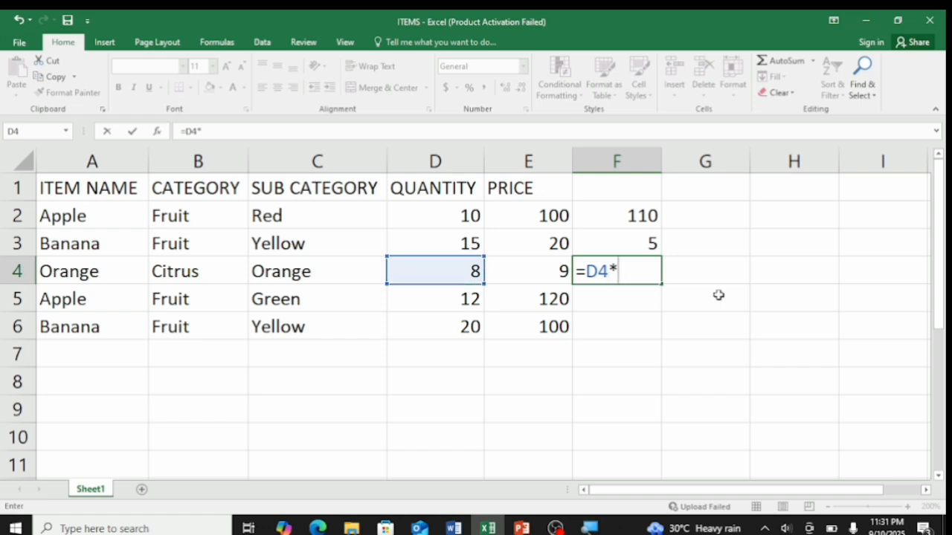
left_click(539, 272)
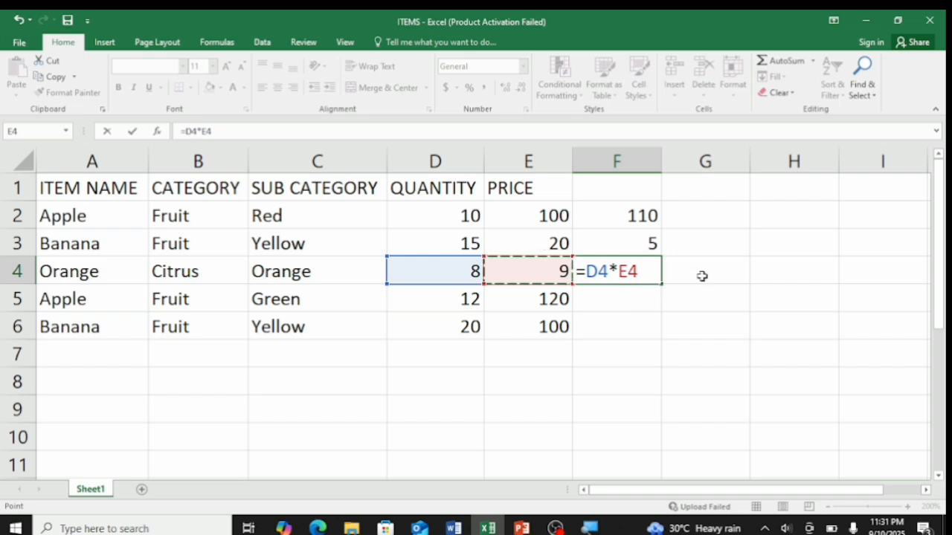
key("Return")
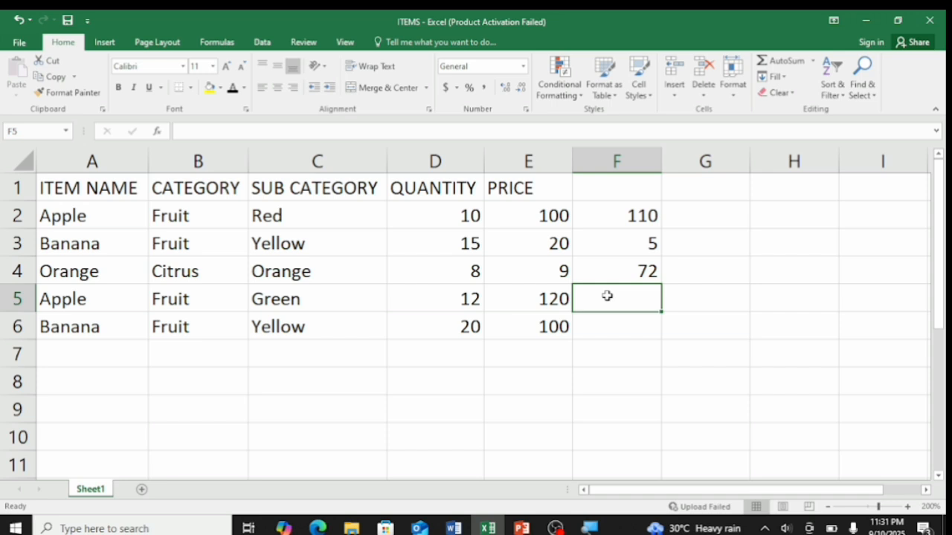
- Divide the price of the green apple row by its quantity in cell F5 with the formula =E5/D5
key("/")
type("=")
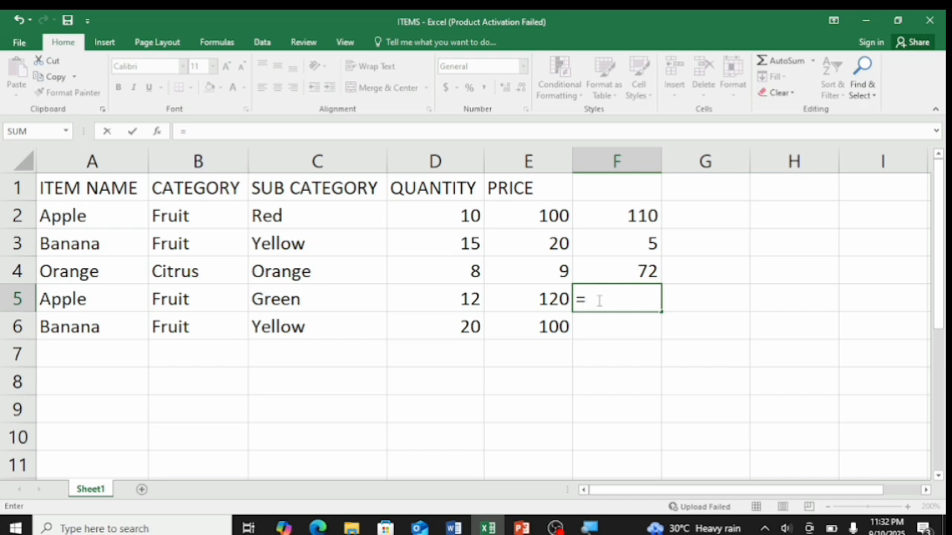
left_click(542, 299)
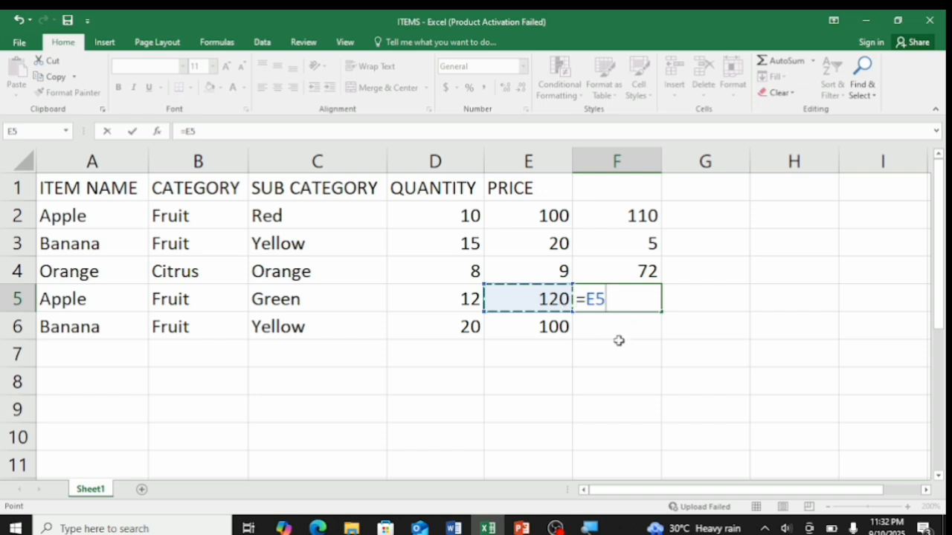
type("/")
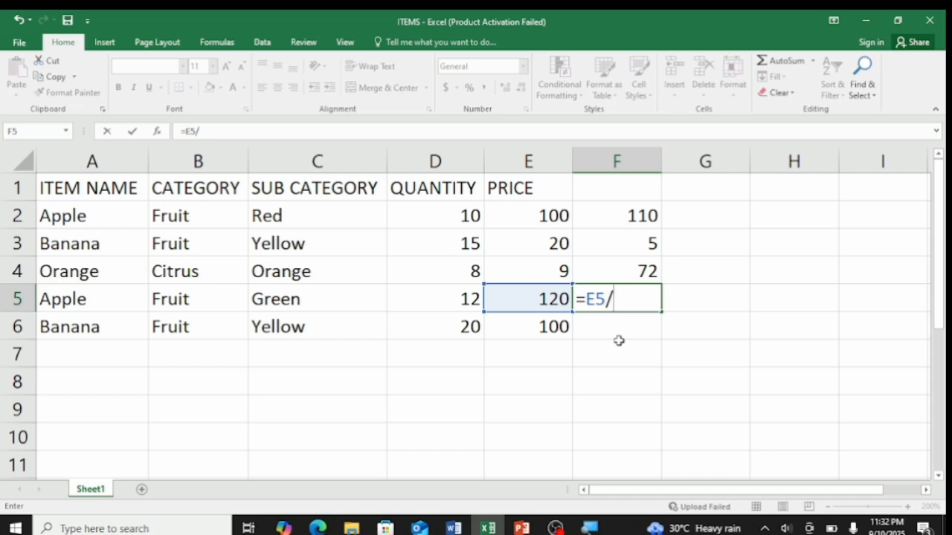
left_click(460, 298)
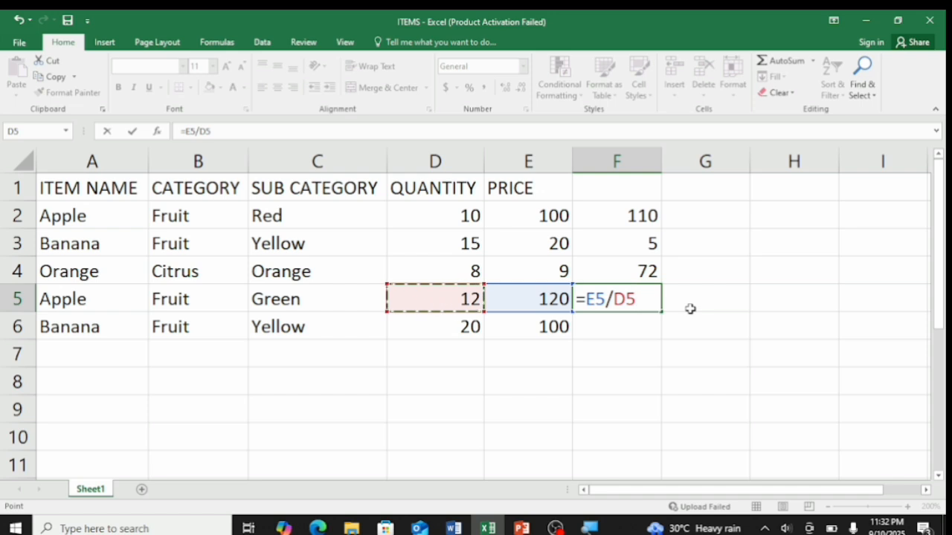
key("Return")
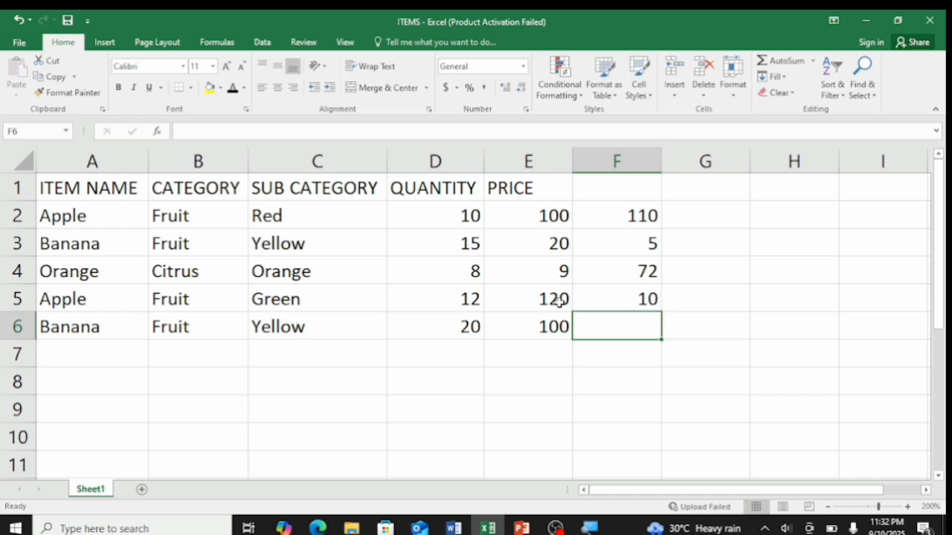
left_click(623, 298)
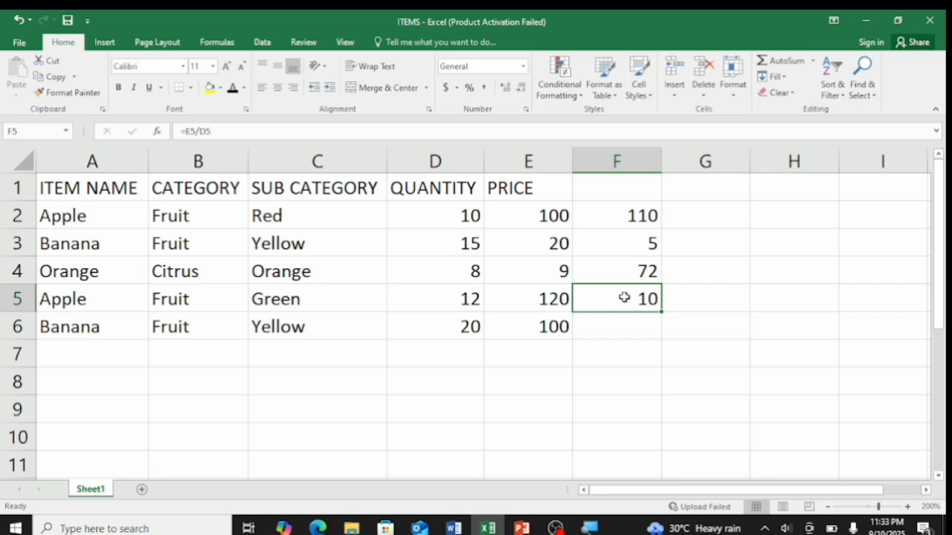
- Review the addition formula in cell F2 and its source cells D2 and E2
left_click(634, 215)
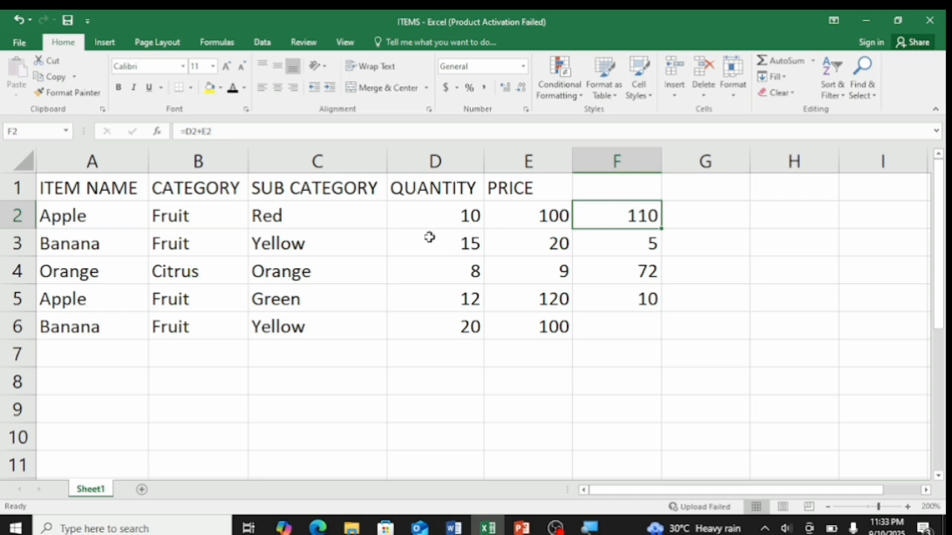
left_click(467, 217)
left_click(537, 216)
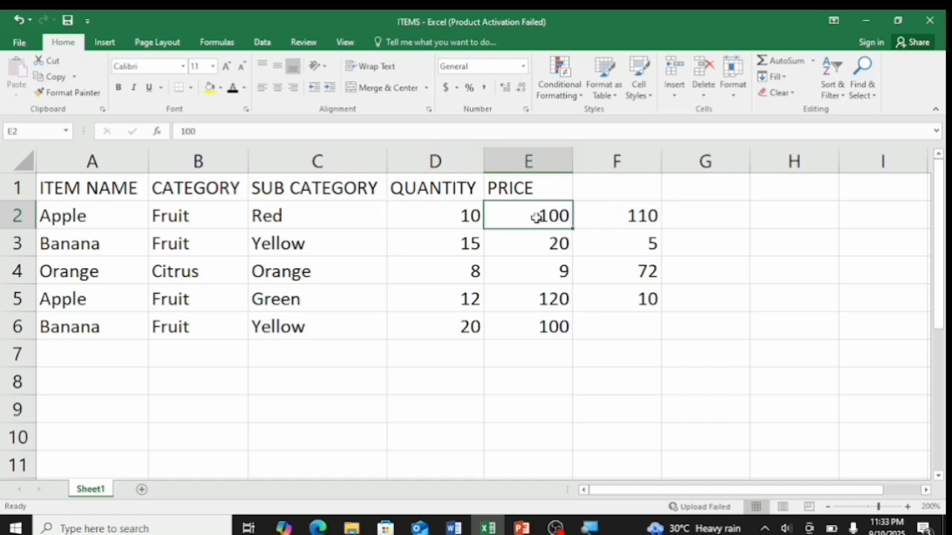
- Total the first apple row's cells D2:F2 in cell G2 with AutoSum and check the resulting formula
left_click(632, 222)
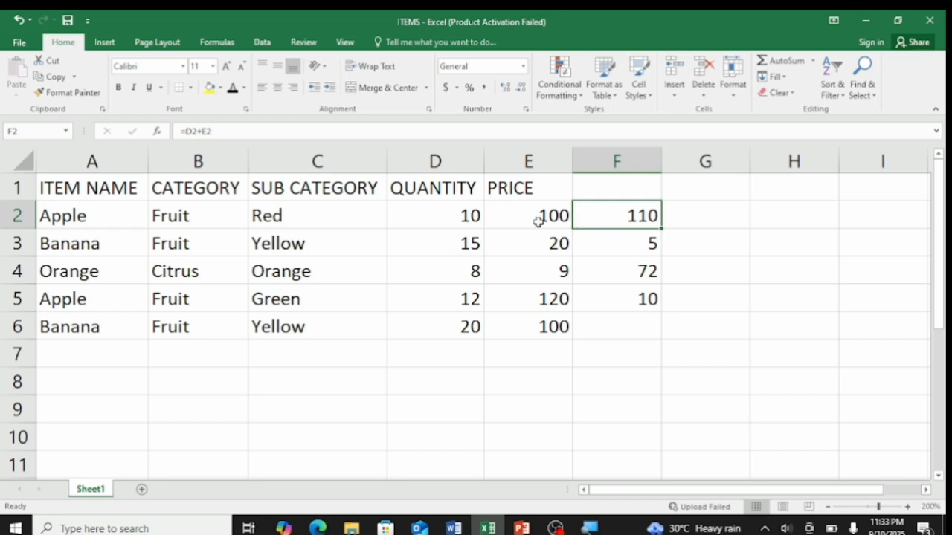
left_click_drag(460, 216, 597, 217)
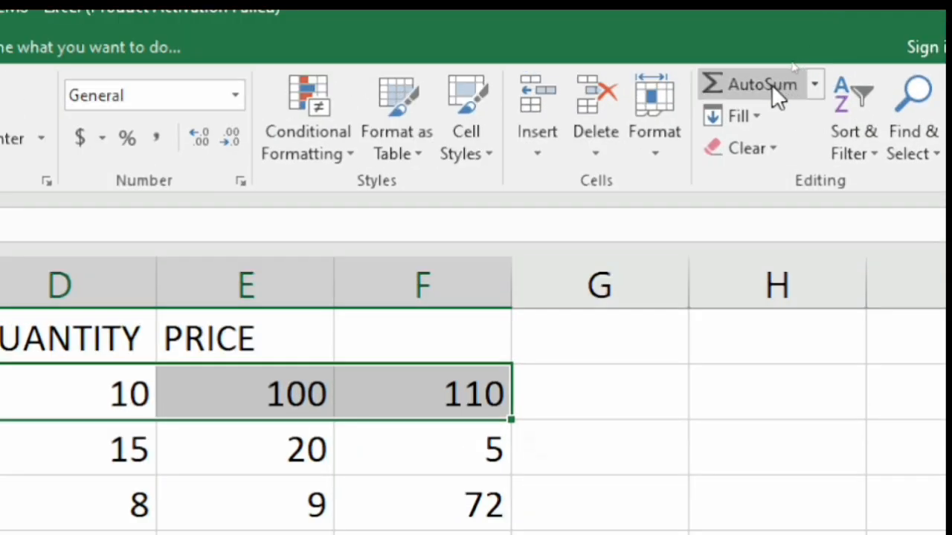
left_click(765, 84)
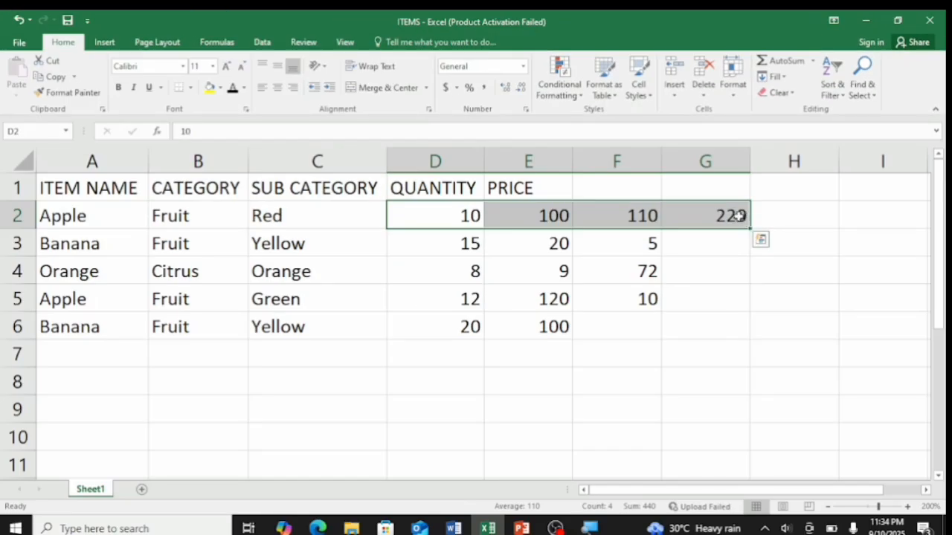
left_click(726, 246)
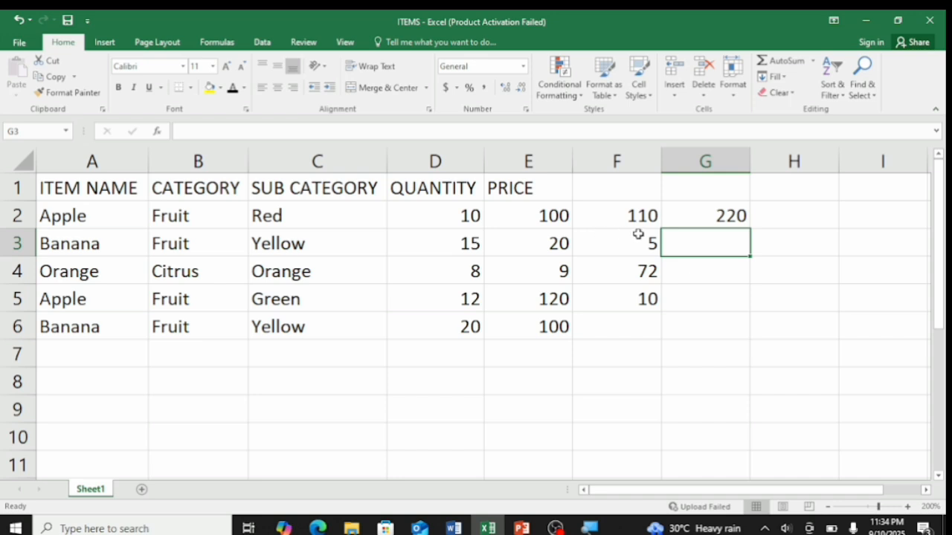
left_click(695, 216)
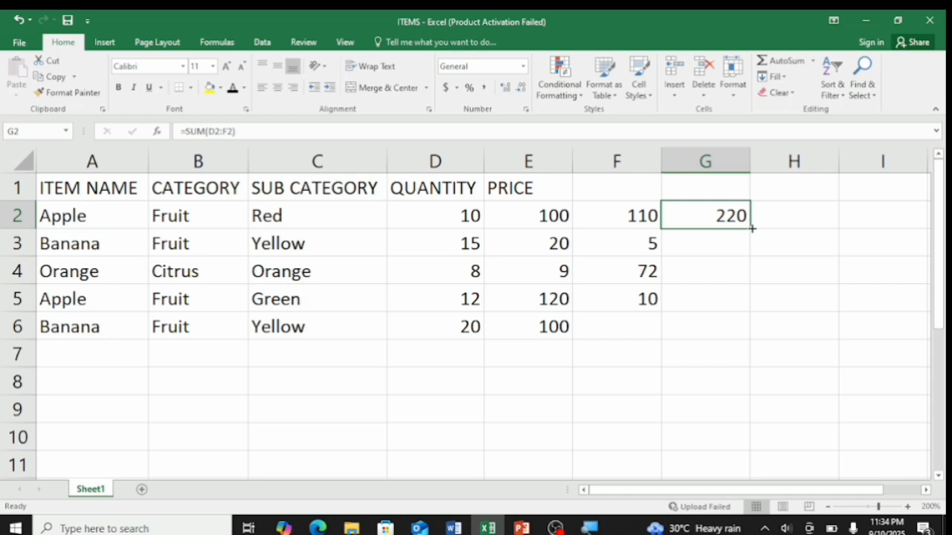
- Fill the SUM formula from cell G2 down to cell G5
left_click_drag(751, 229, 751, 304)
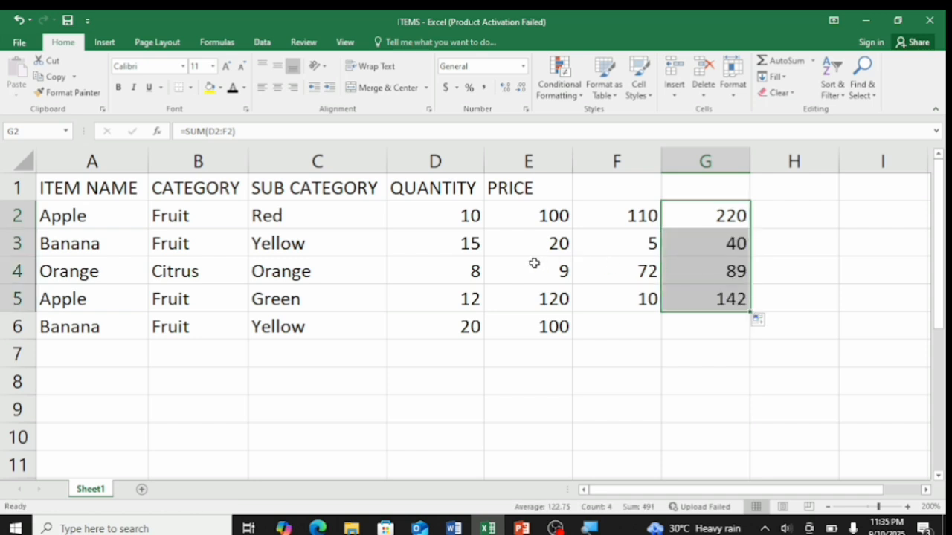
left_click(793, 259)
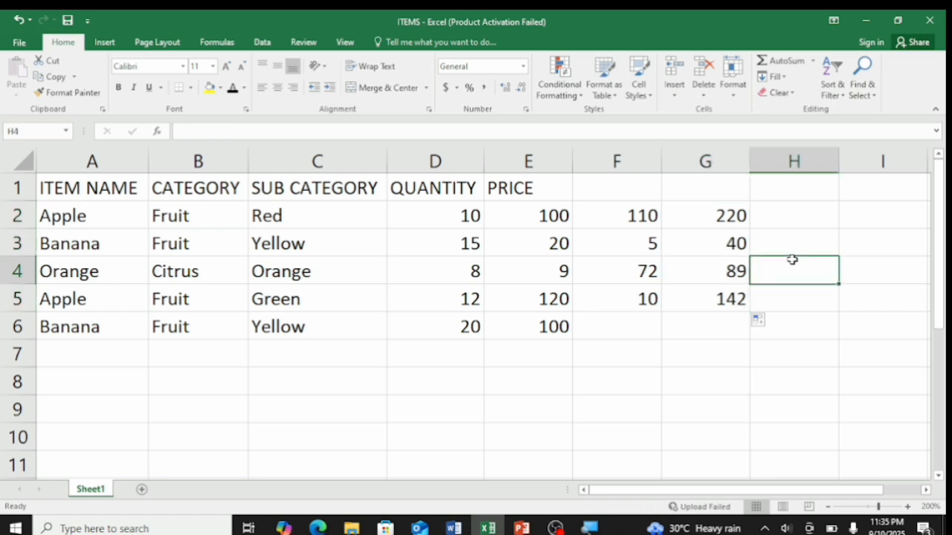
left_click(795, 241)
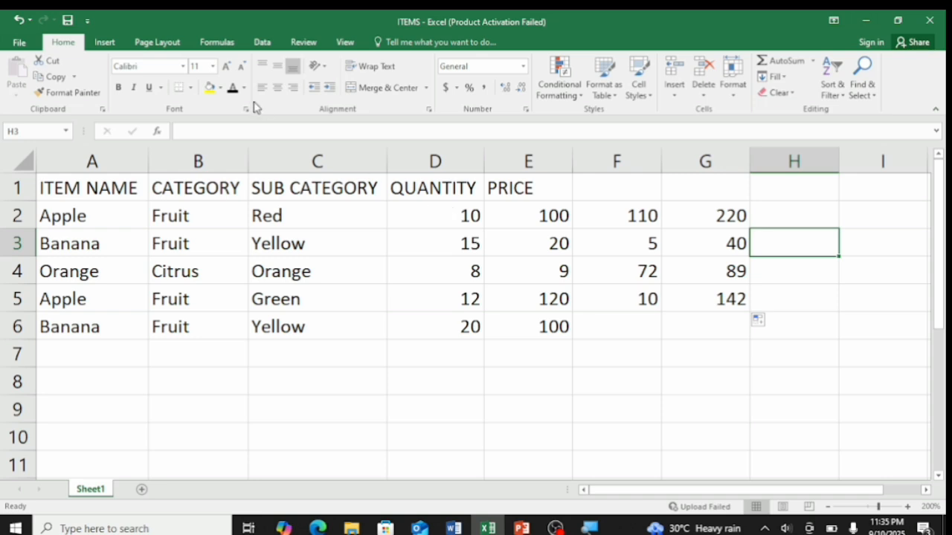
- Undo the column G sums and the arithmetic formulas in F2 through F5, one after another
left_click(19, 21)
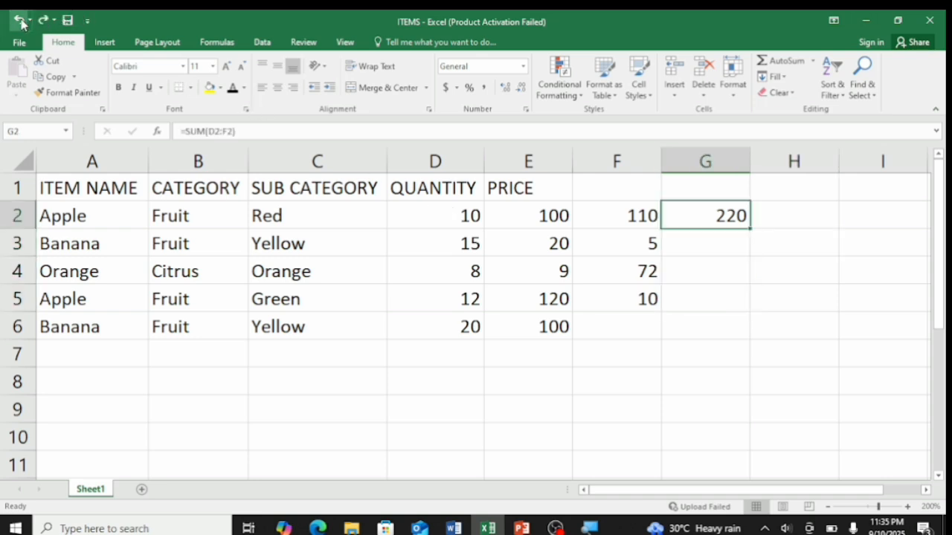
left_click(19, 21)
left_click(19, 20)
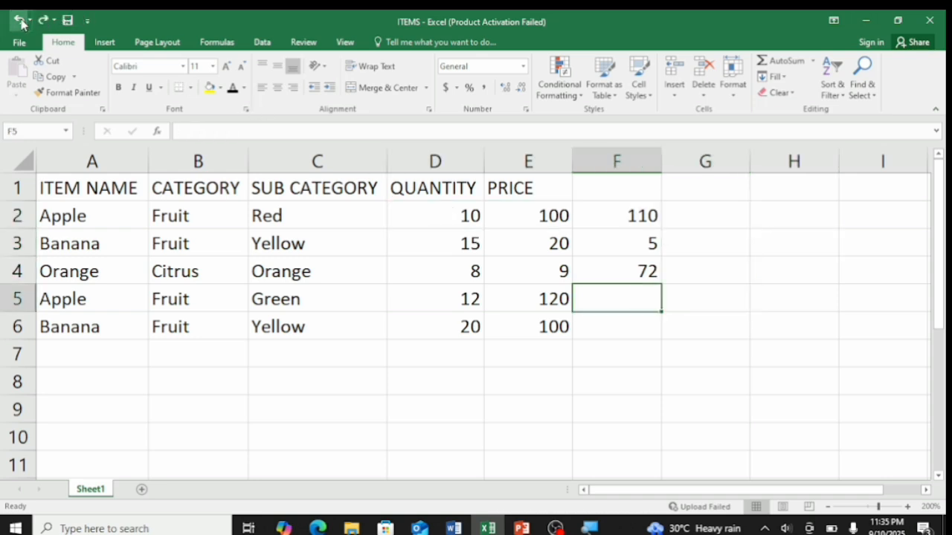
left_click(20, 21)
left_click(19, 21)
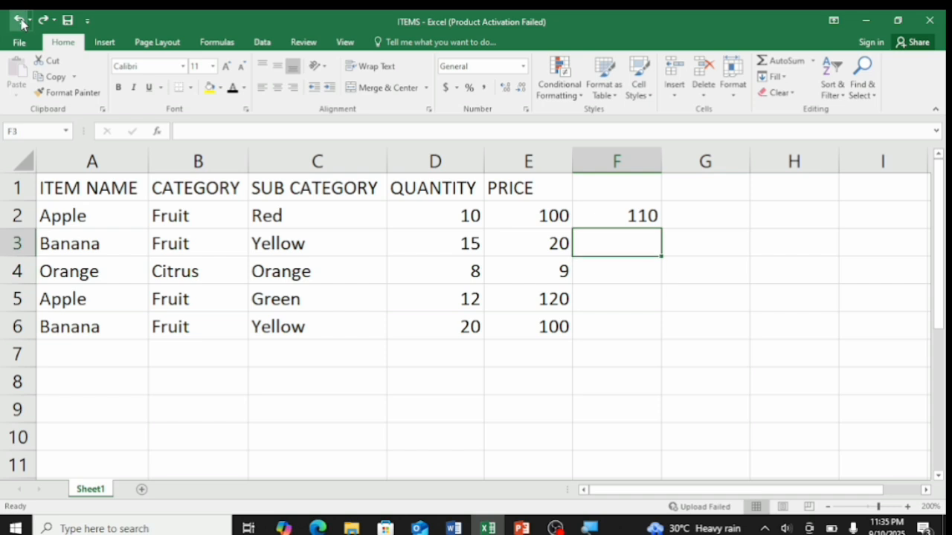
left_click(19, 21)
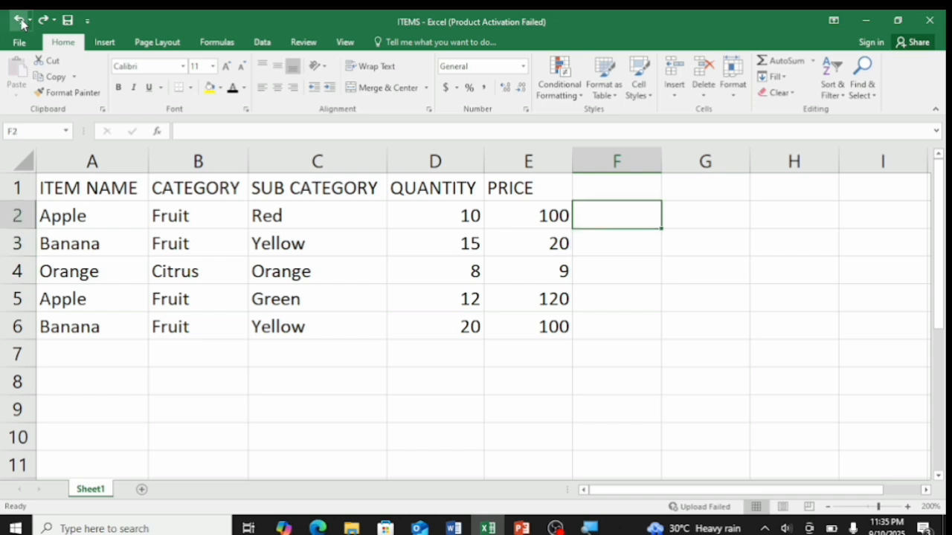
- Total the price column in cell E7 with the formula =SUM(E2:E6)
left_click(563, 217)
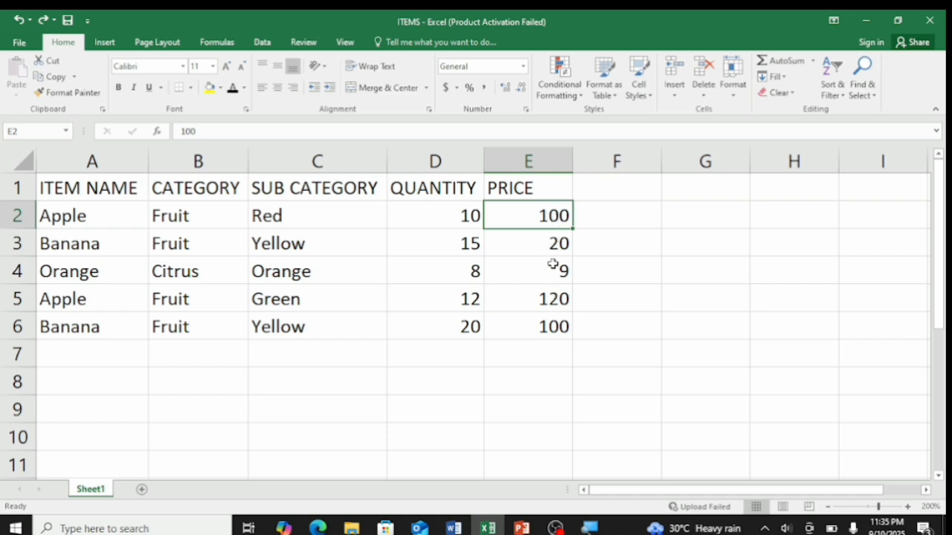
left_click(551, 325)
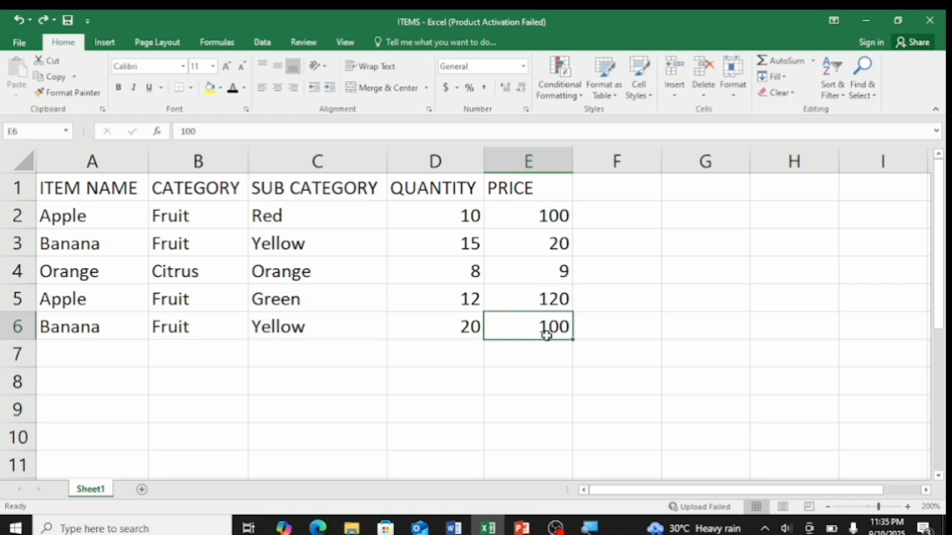
left_click(537, 364)
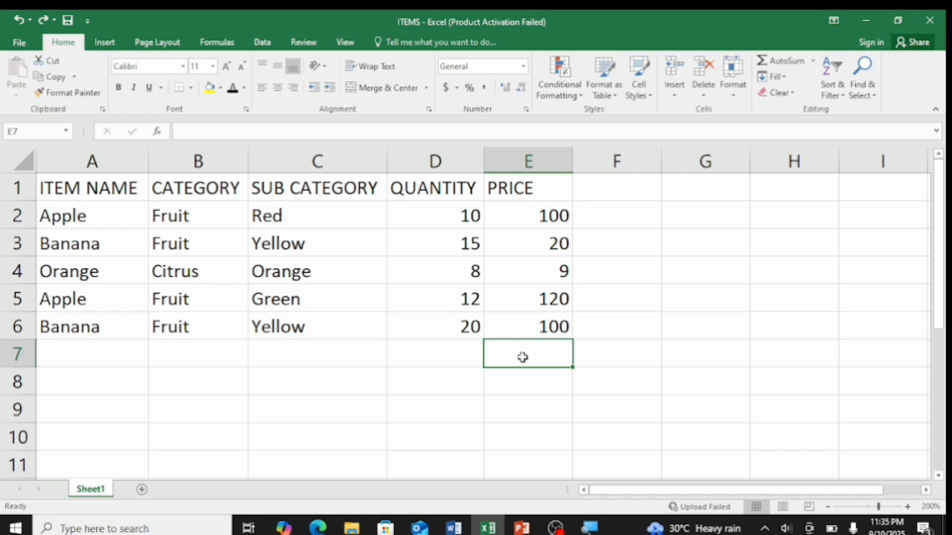
type("=")
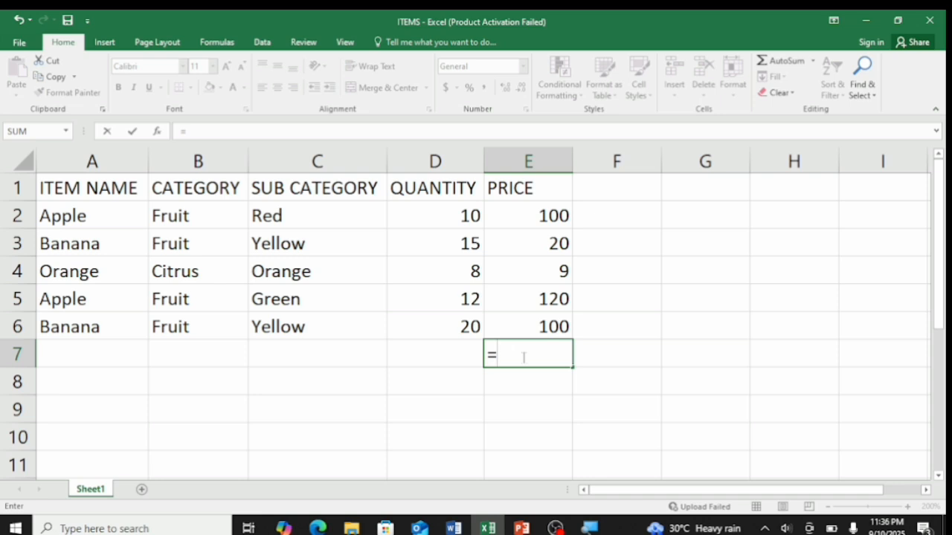
type("sum")
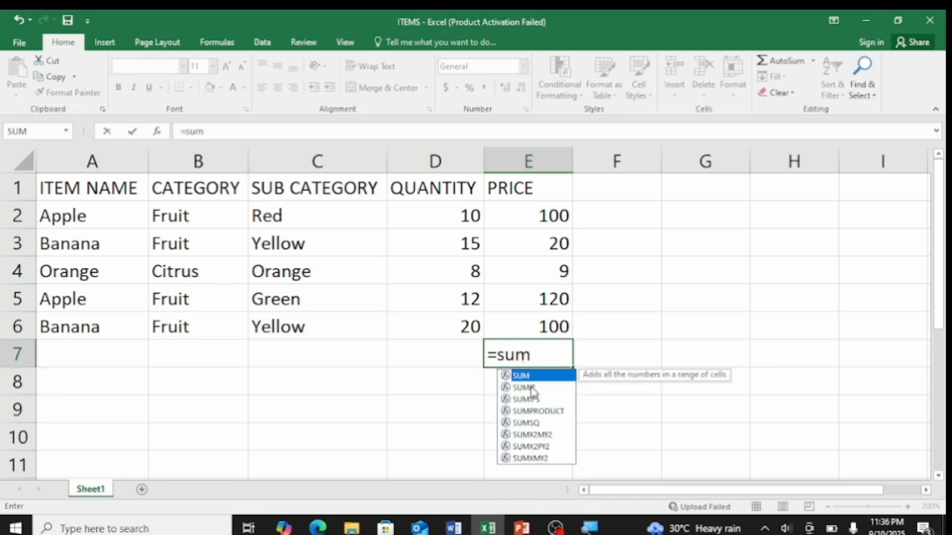
double_click(532, 376)
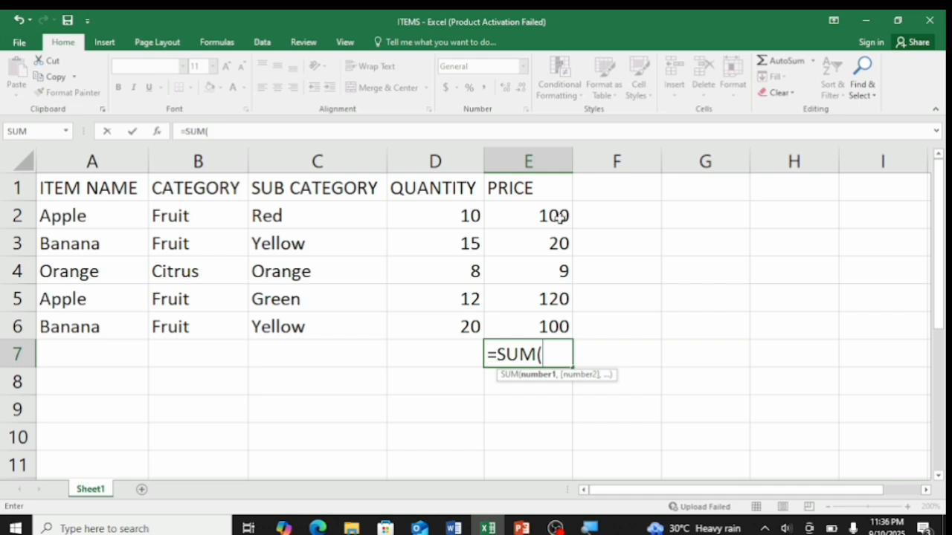
left_click_drag(550, 215, 567, 312)
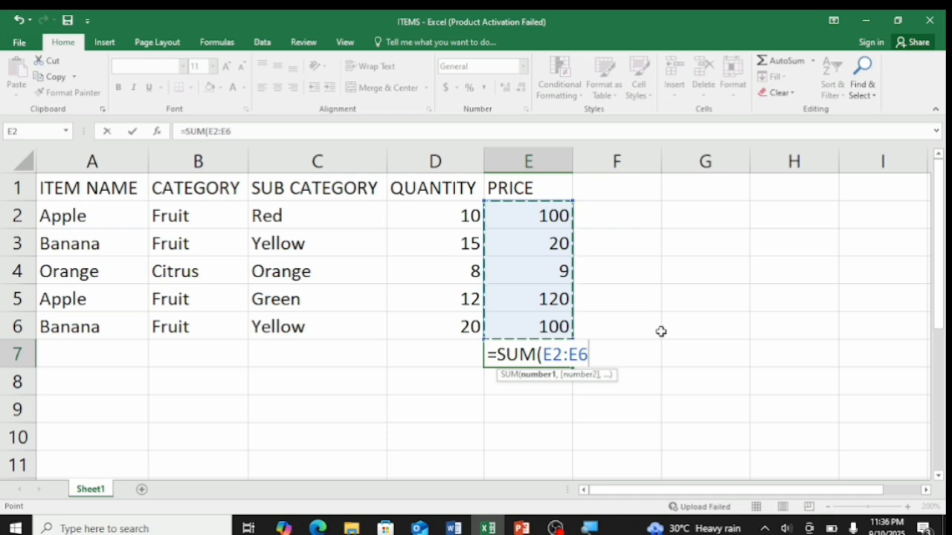
type(")")
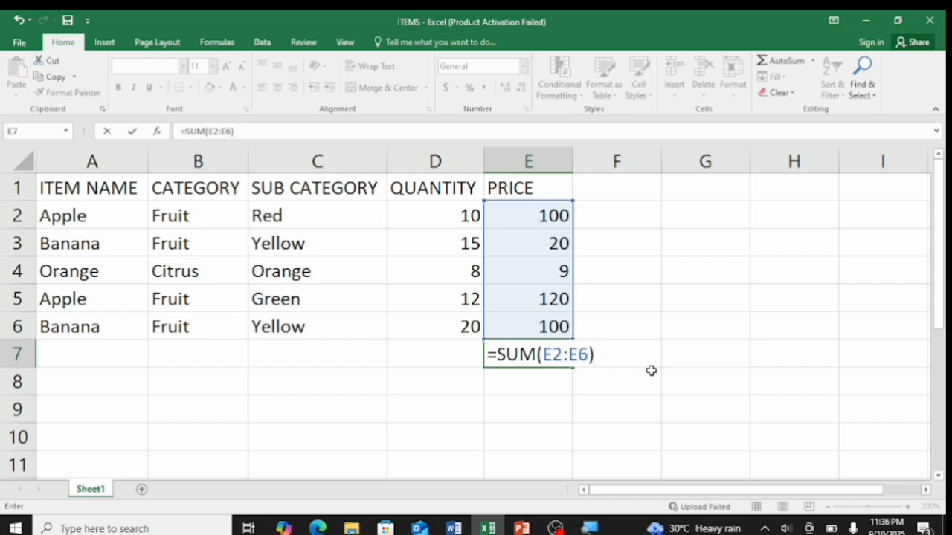
key("Return")
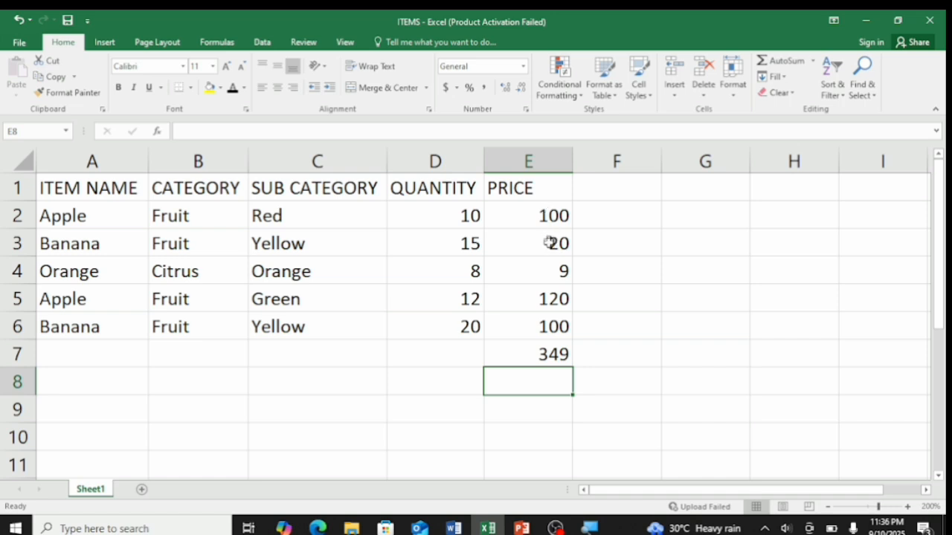
- Review the SUM formula in cell E7, and undo its entry
left_click(547, 355)
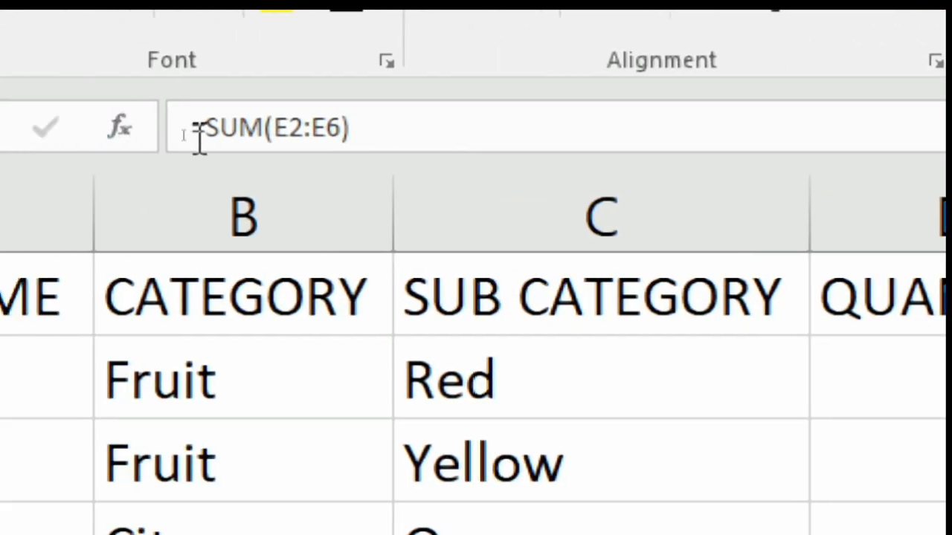
left_click(272, 168)
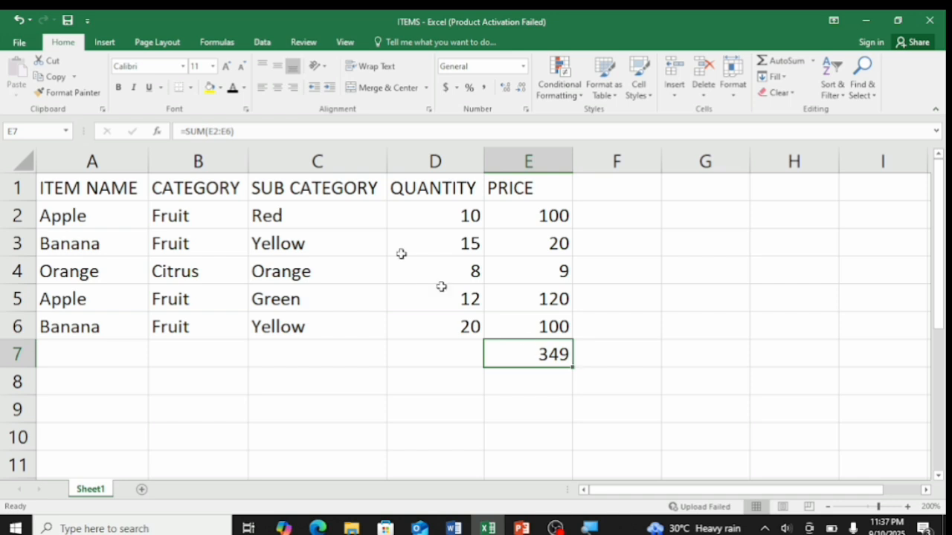
key("ctrl+z")
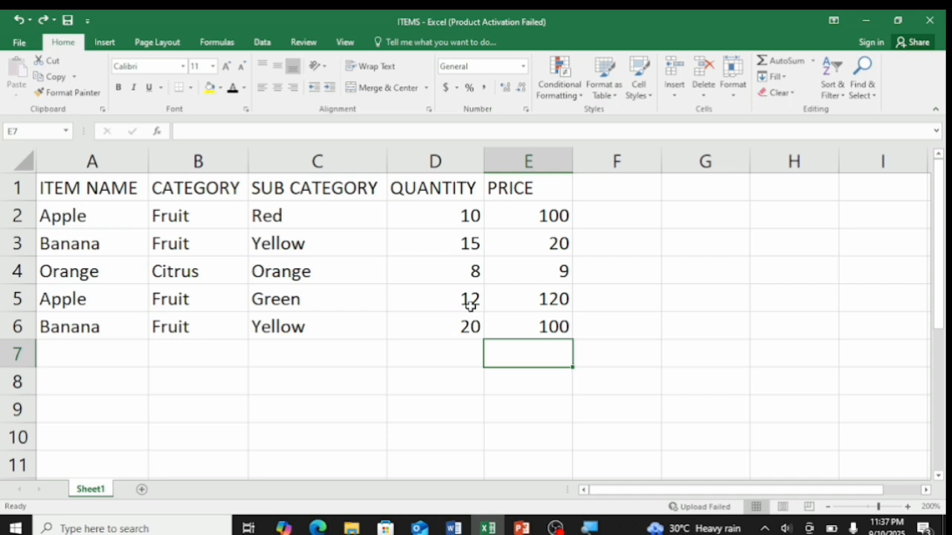
- Find the smallest quantity in cell D7 with the formula =MIN(D2:D6) and check the entered formula
left_click(473, 219)
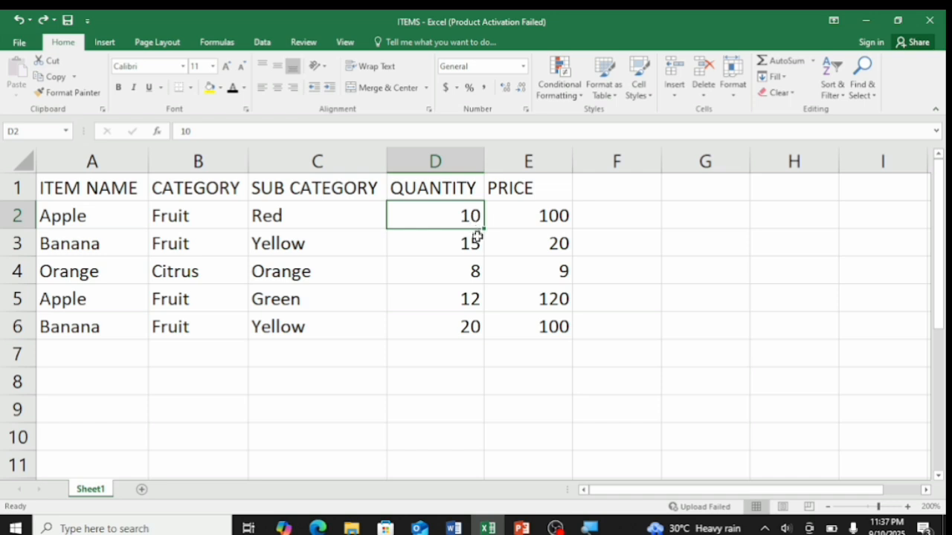
left_click(474, 275)
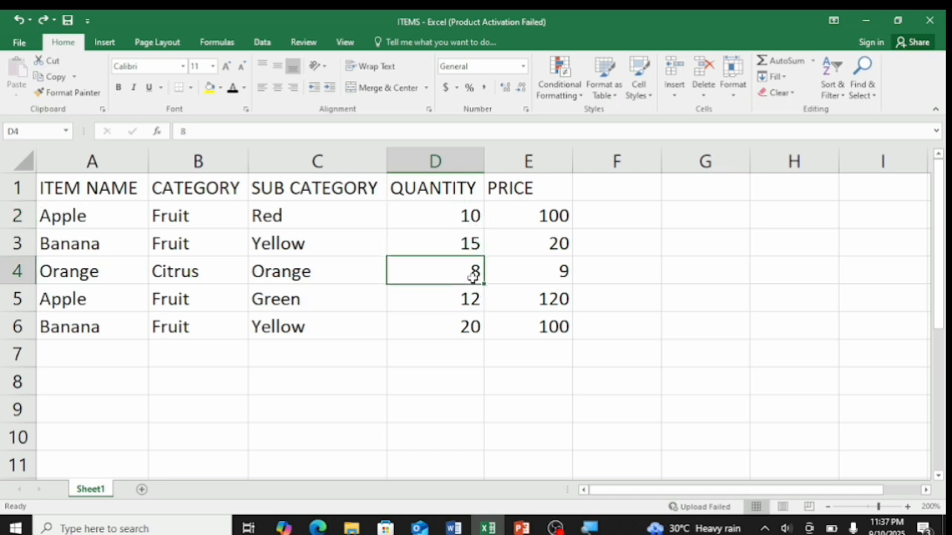
left_click(460, 215)
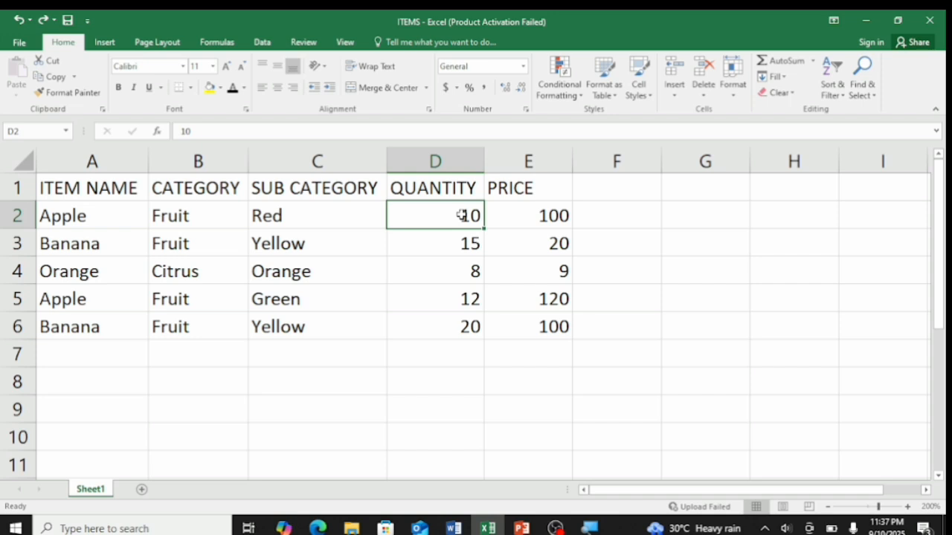
left_click(469, 330)
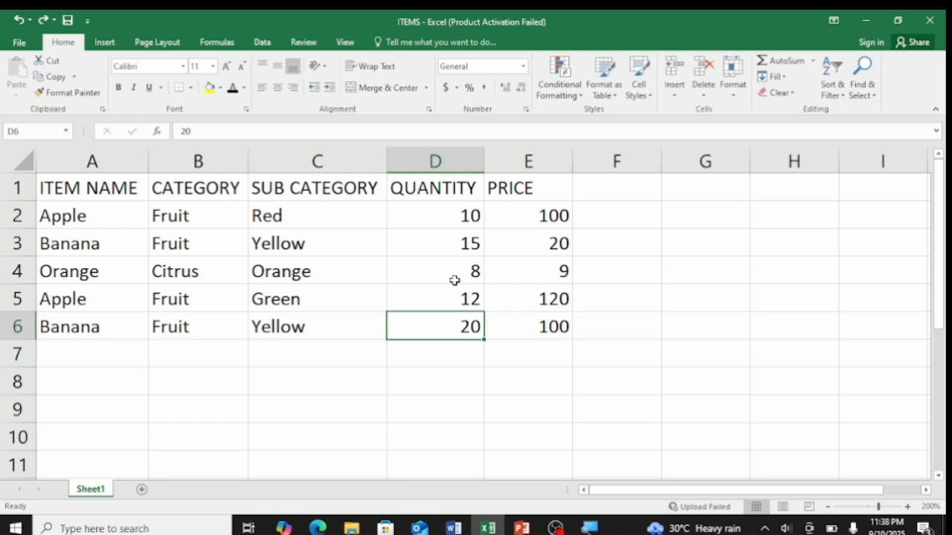
left_click(432, 360)
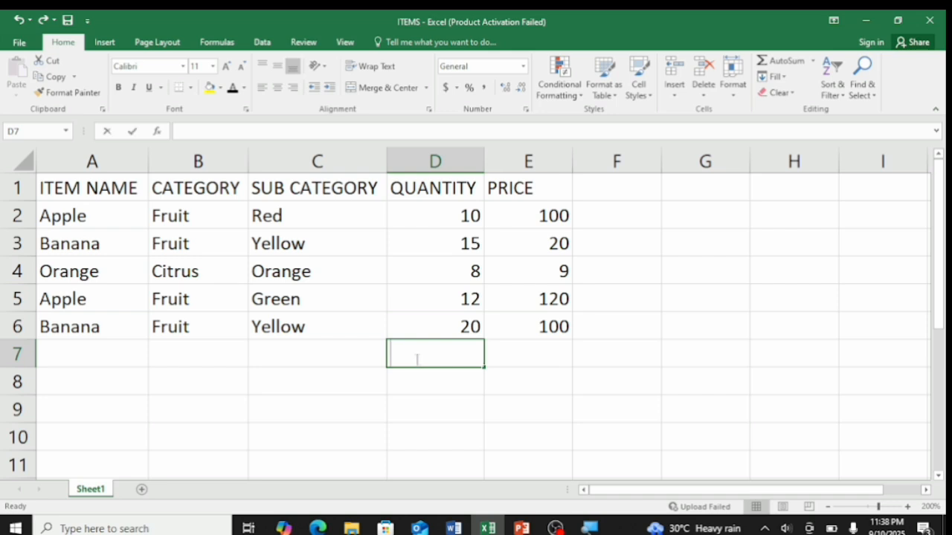
type("=min")
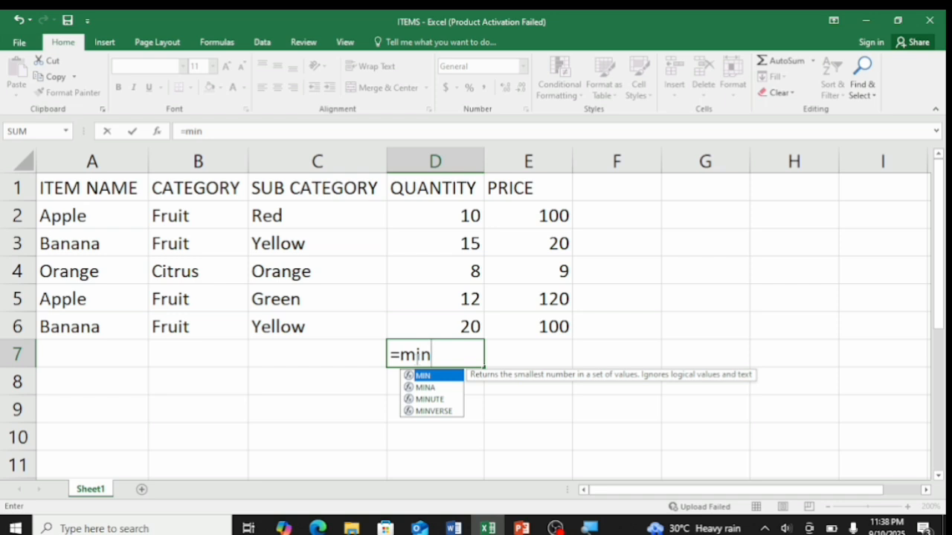
double_click(437, 377)
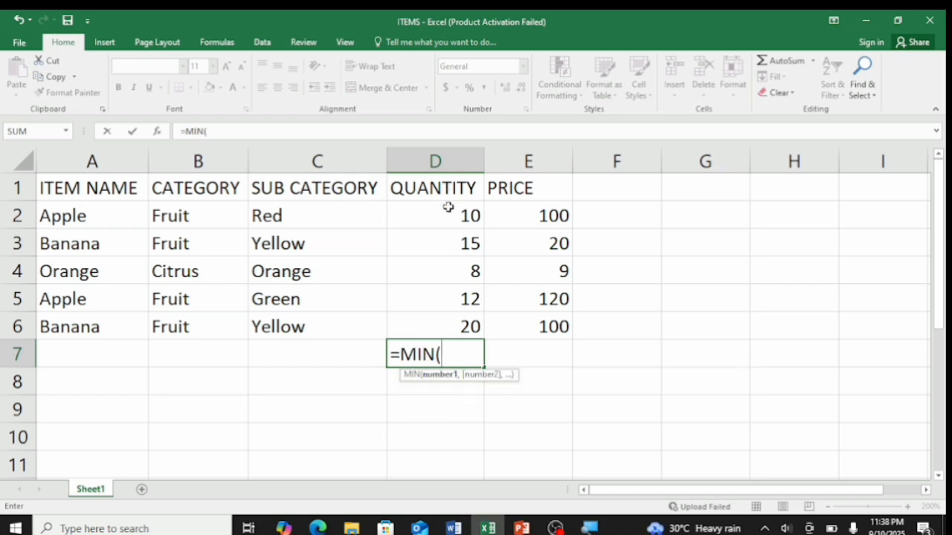
left_click_drag(446, 211, 470, 324)
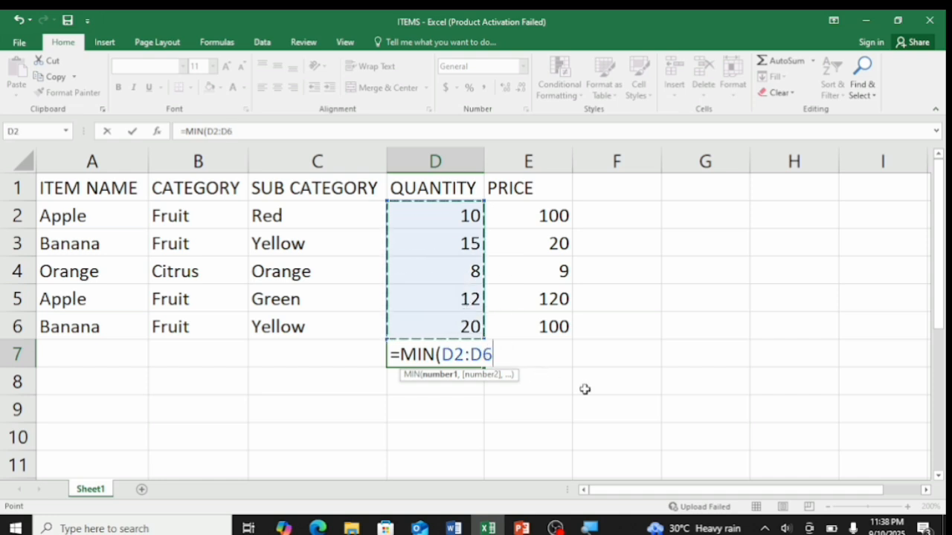
type(")")
key("ctrl+Return")
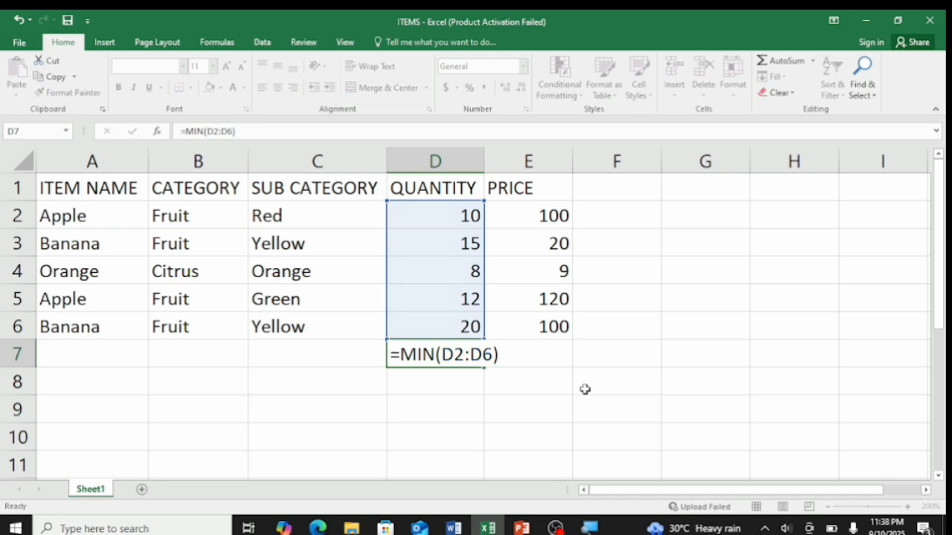
key("Return")
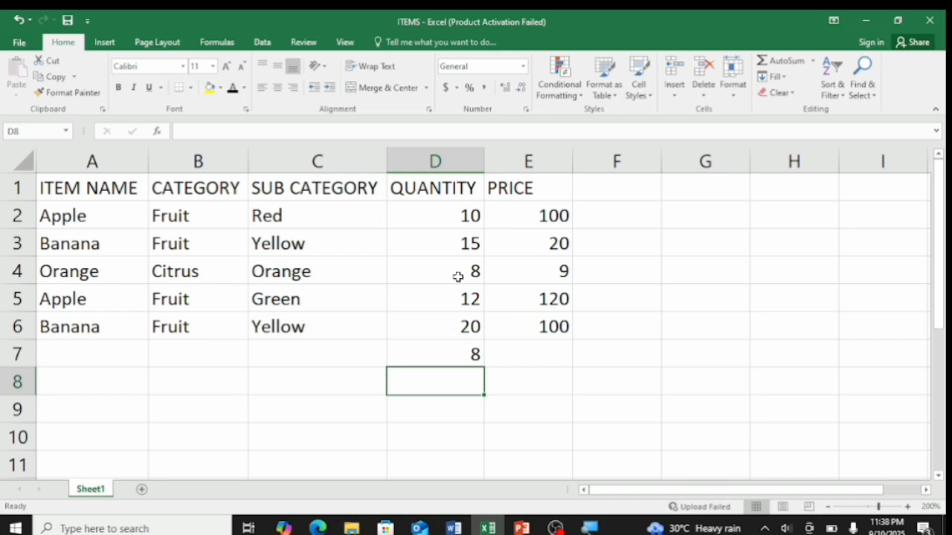
left_click(455, 355)
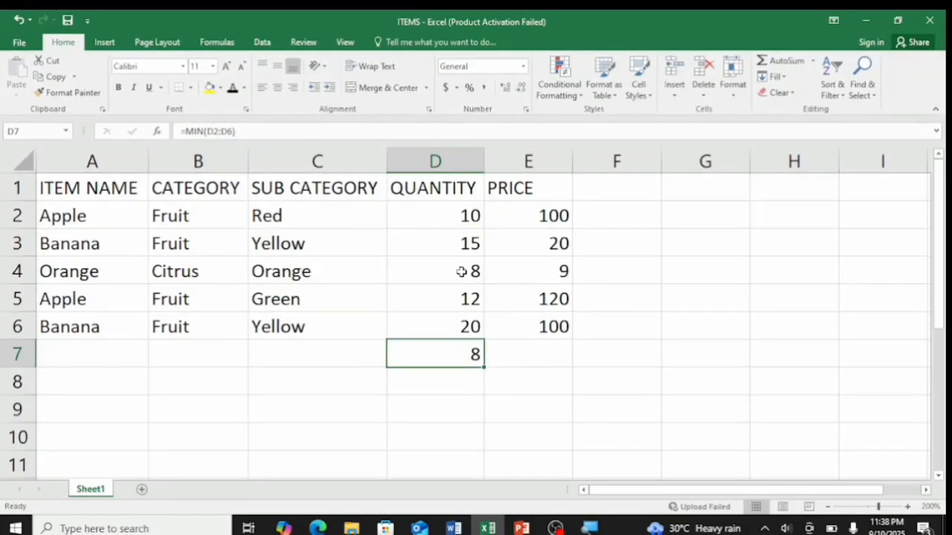
- Find the highest price in cell E7 with the formula =MAX(E2:E6), and undo its entry
left_click(529, 356)
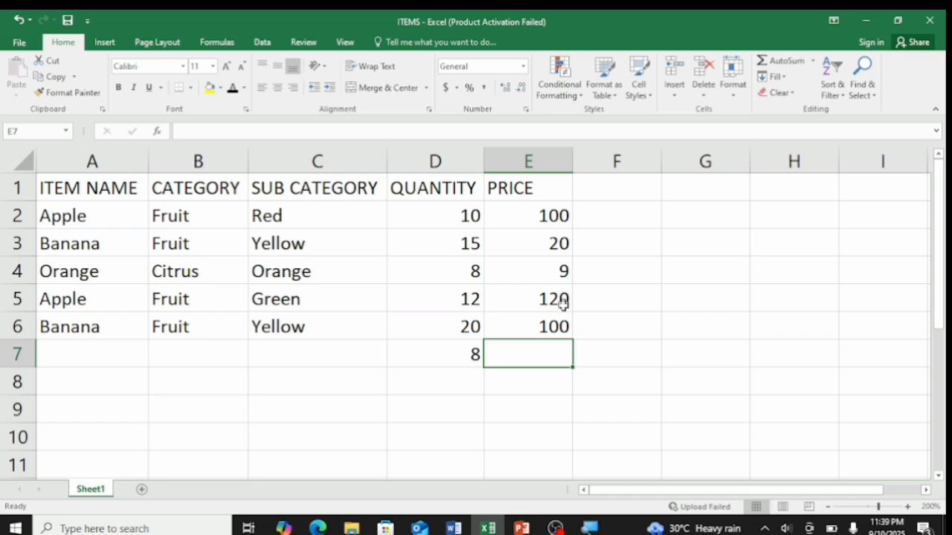
left_click(547, 216)
left_click_drag(548, 217, 554, 325)
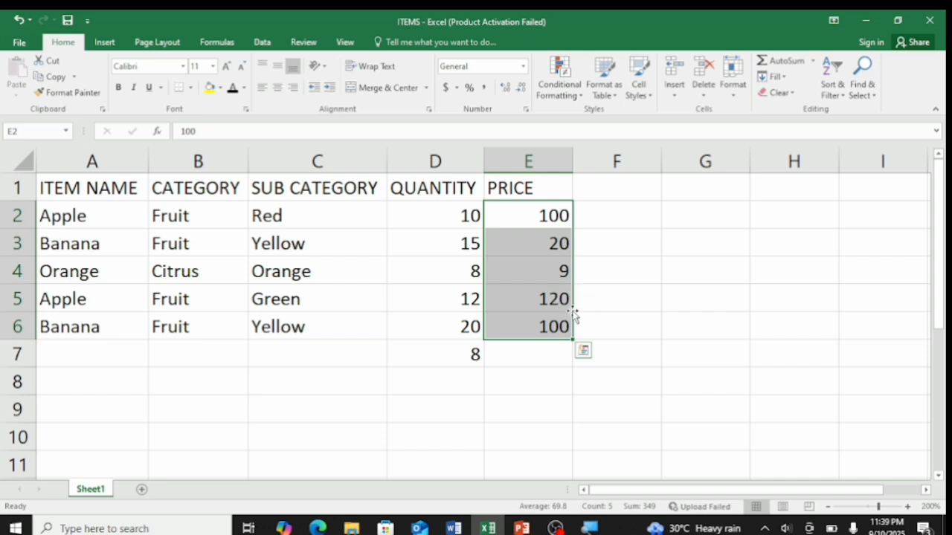
left_click(595, 316)
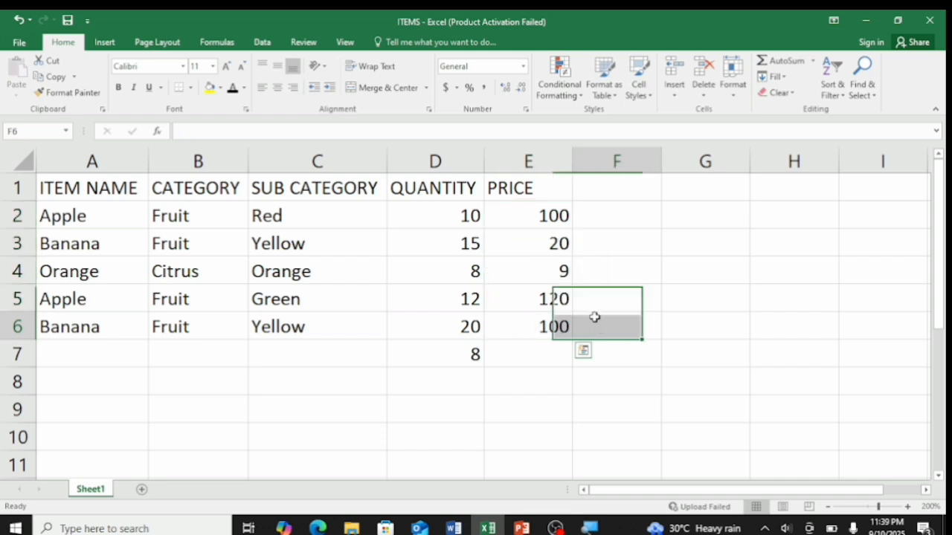
left_click(535, 355)
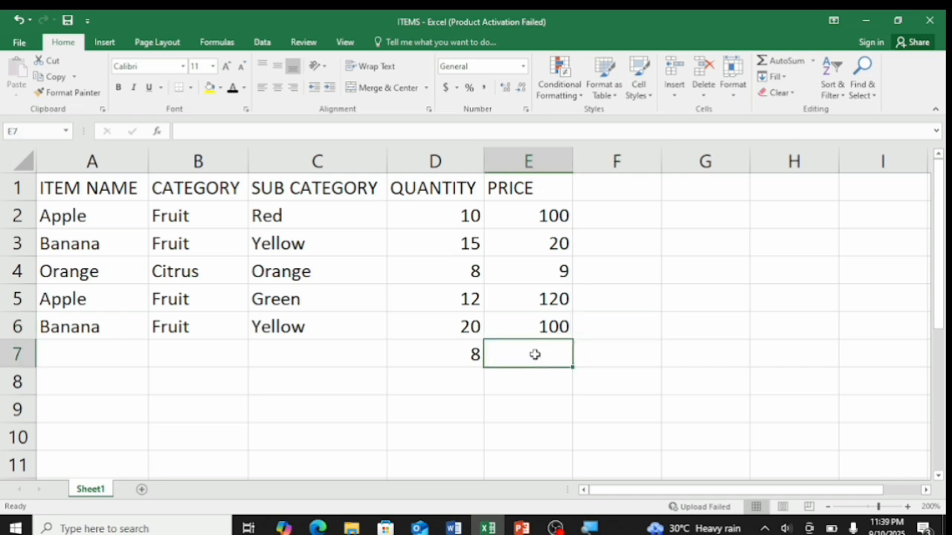
type("=")
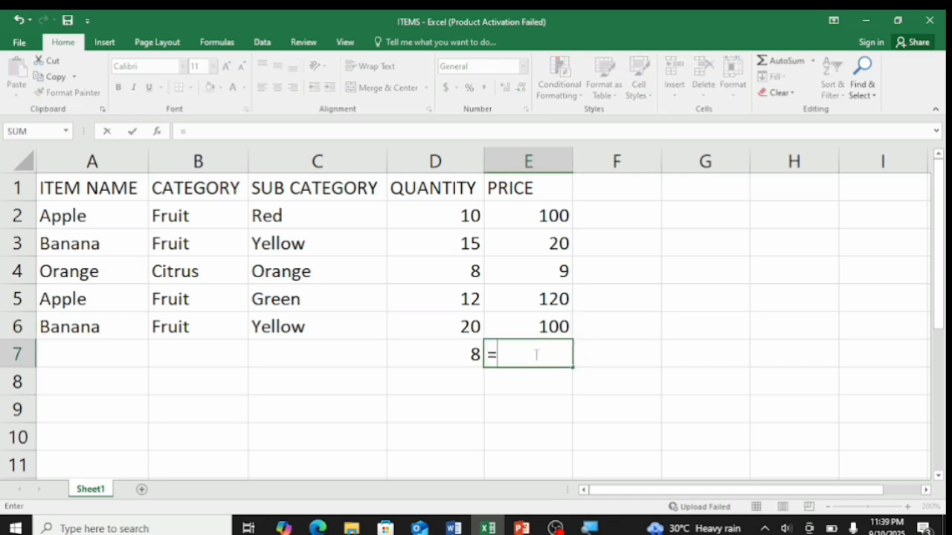
type("ma")
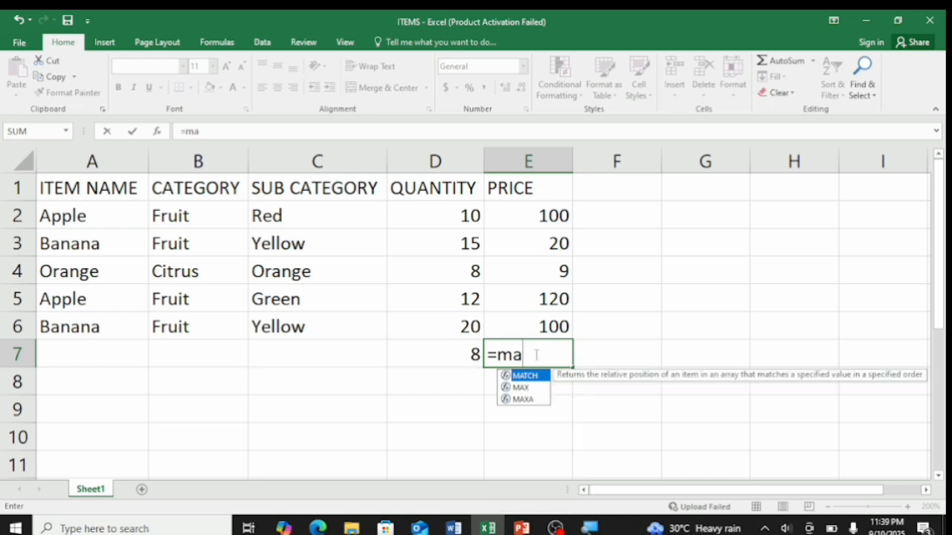
type("x")
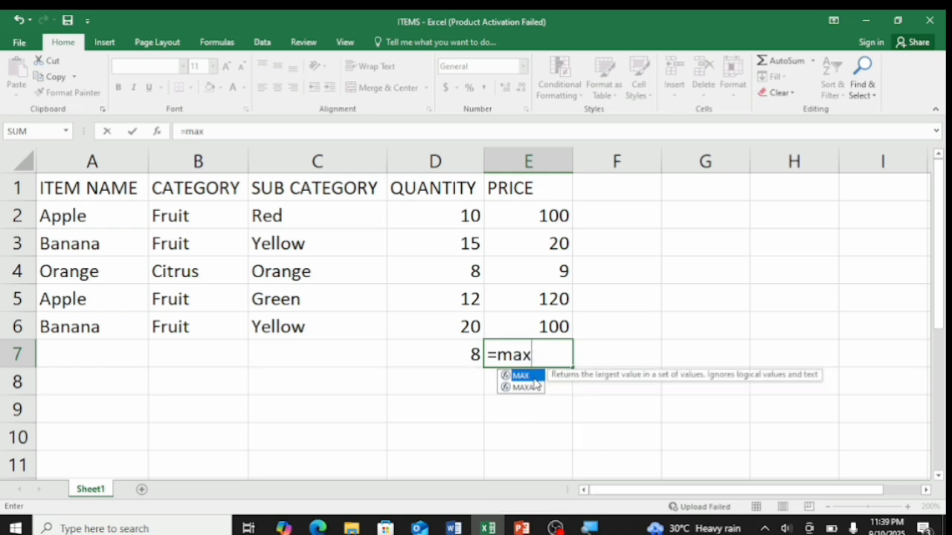
double_click(533, 376)
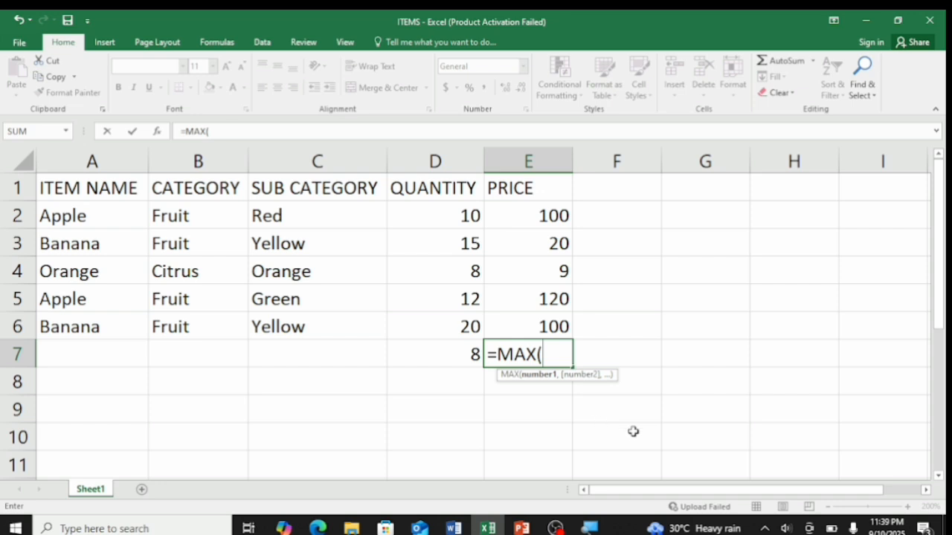
left_click_drag(545, 216, 552, 322)
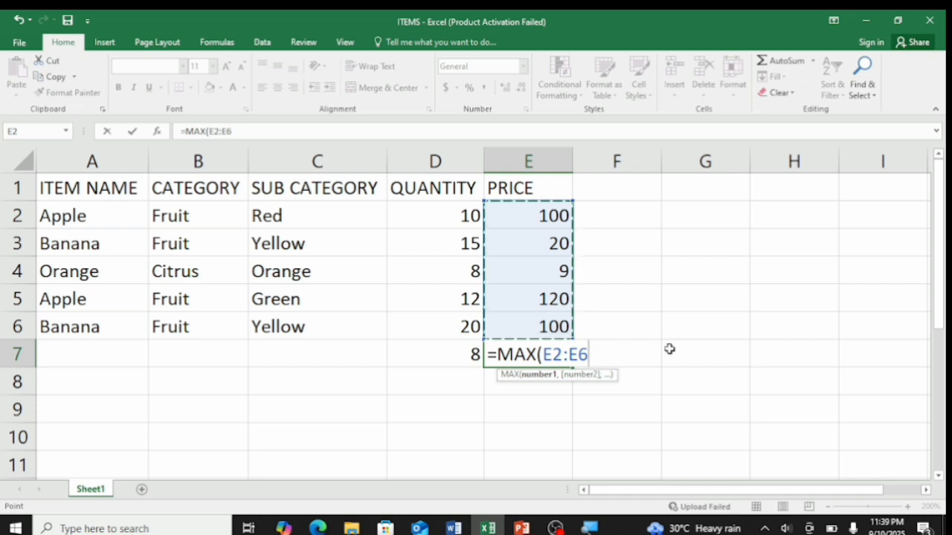
type(")")
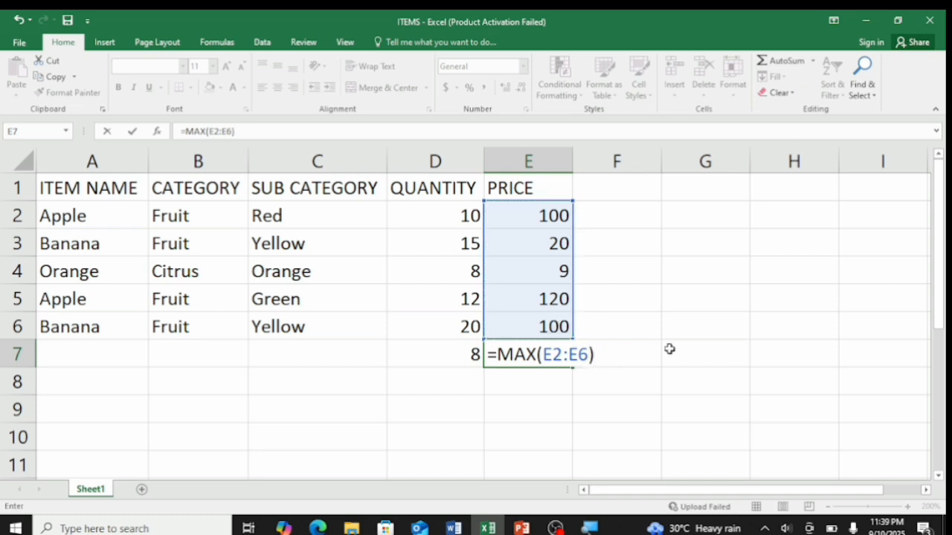
key("Return")
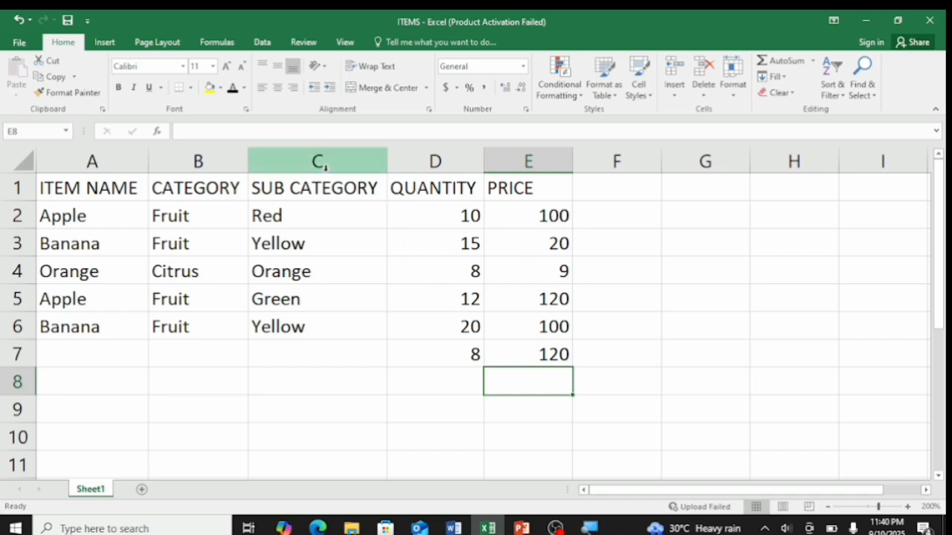
left_click(18, 19)
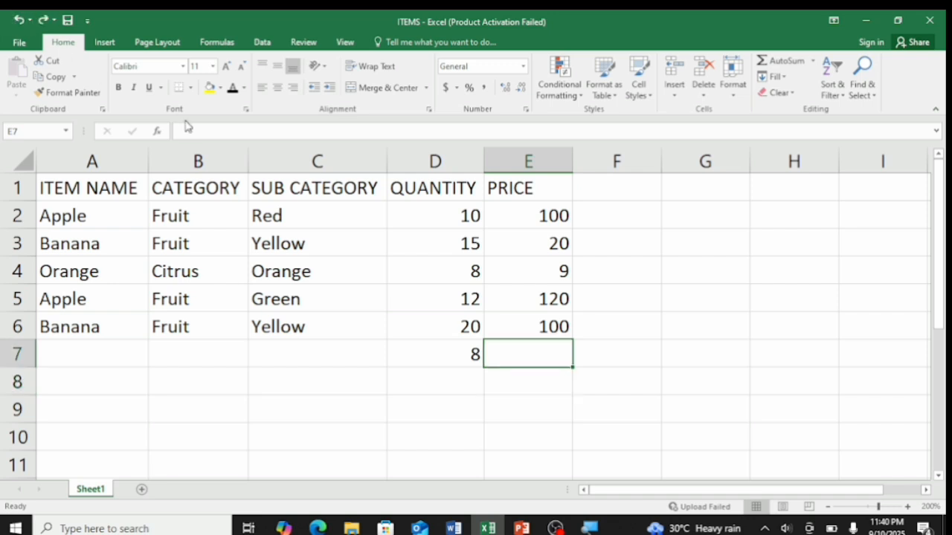
- Calculate the average price in cell E7 with the formula =AVERAGE(E2:E6) and check the entered formula
left_click(548, 214)
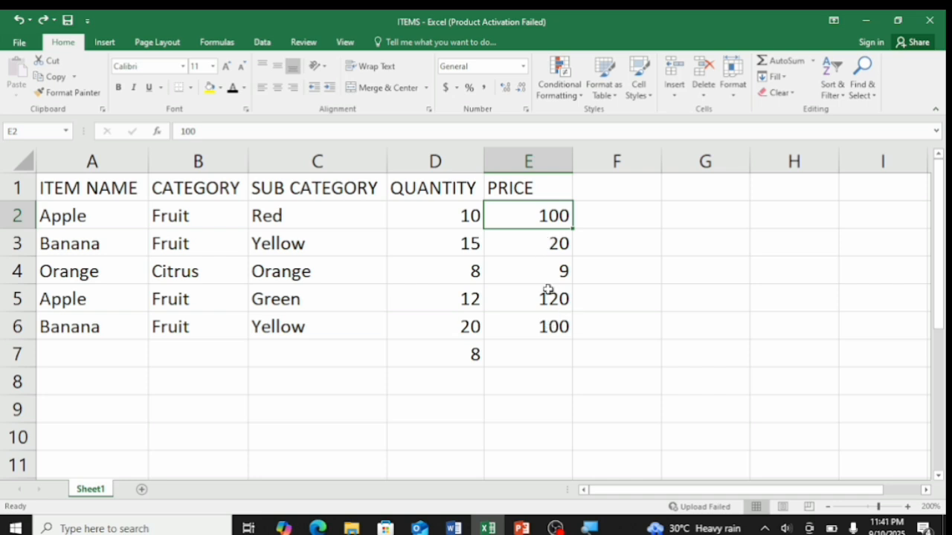
left_click(526, 357)
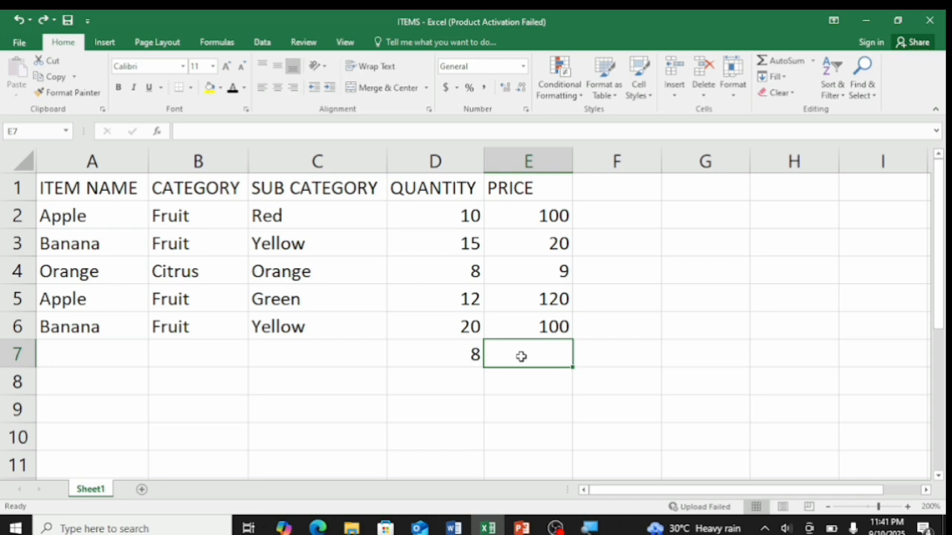
type("=")
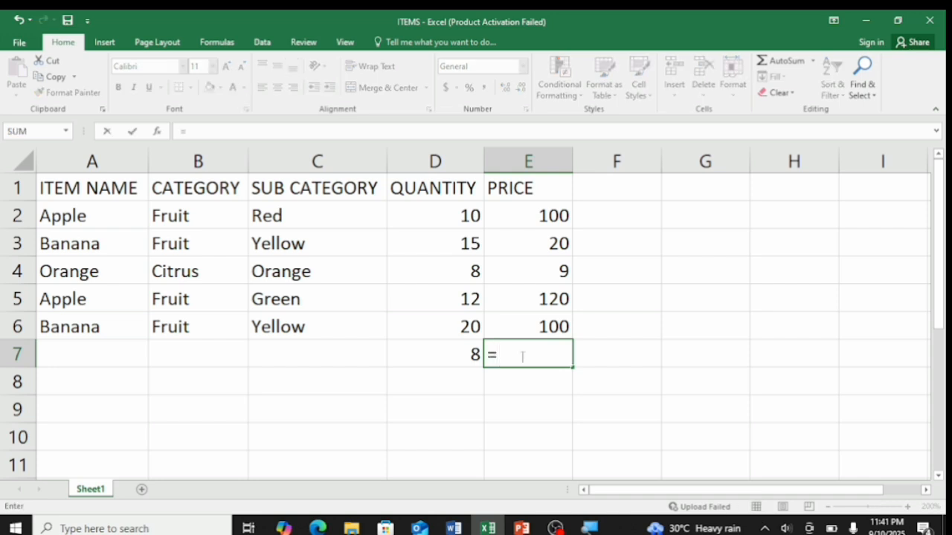
type("aver")
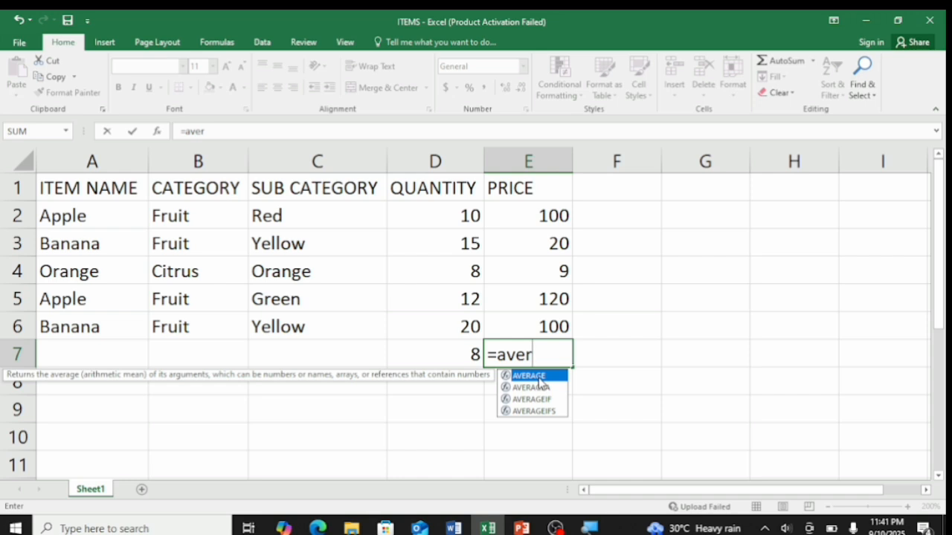
double_click(537, 377)
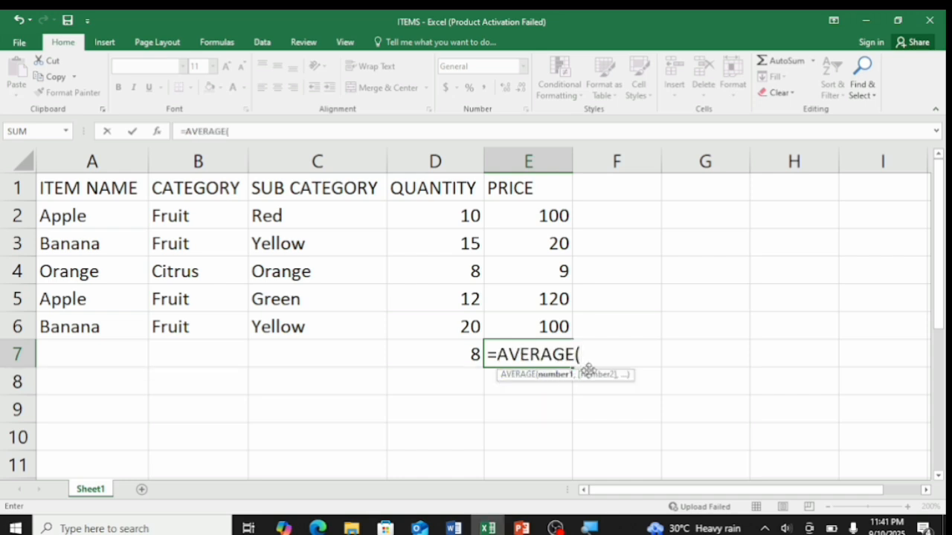
left_click(549, 216)
left_click_drag(549, 217, 555, 316)
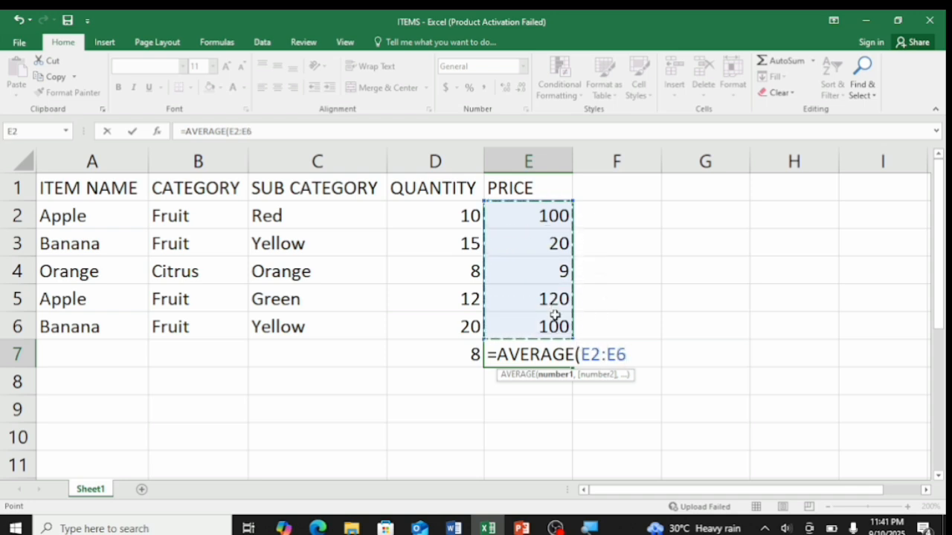
type(")")
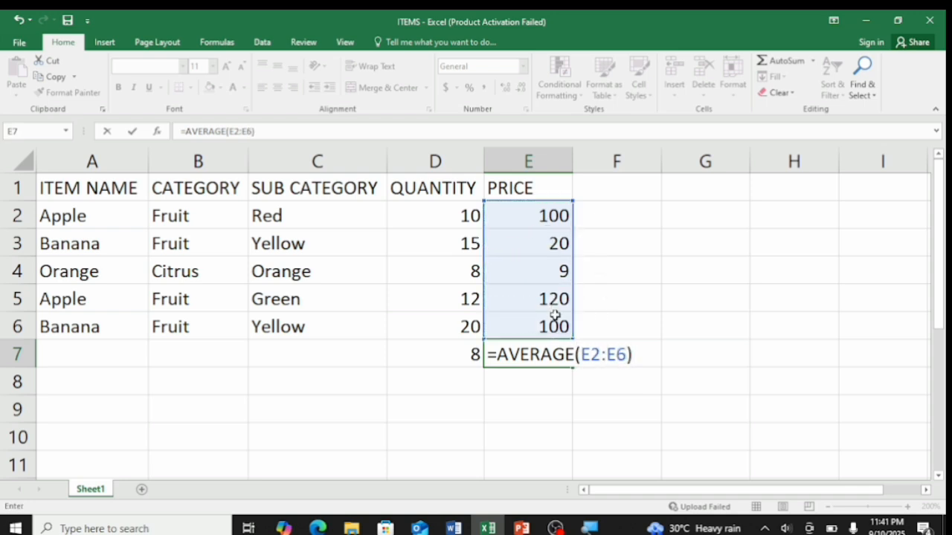
key("Return")
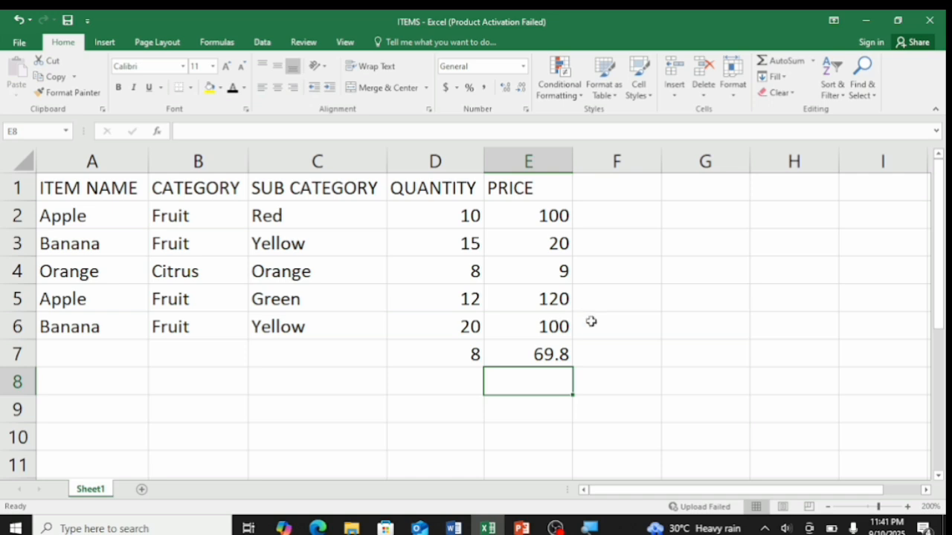
left_click(562, 351)
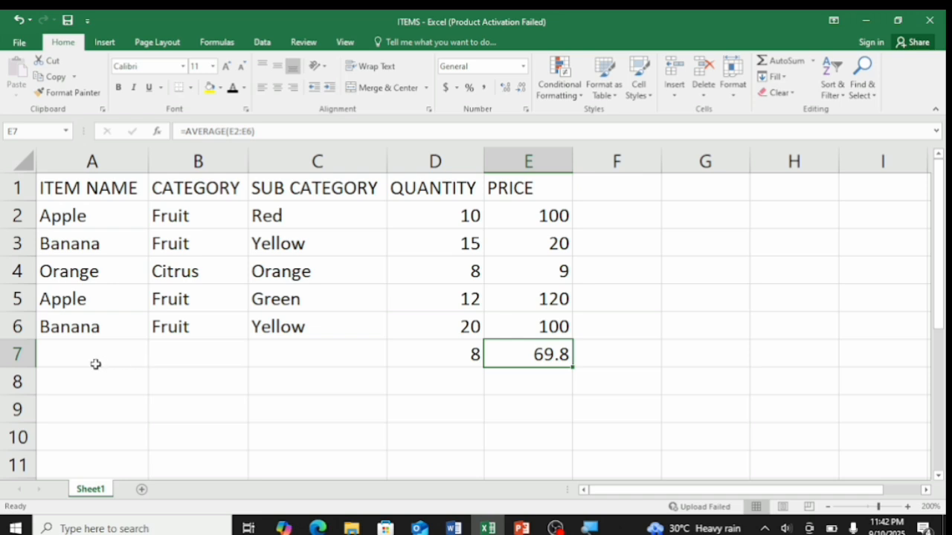
- Examine the item name column from its header through cell A6, looking for repeated items
left_click(92, 192)
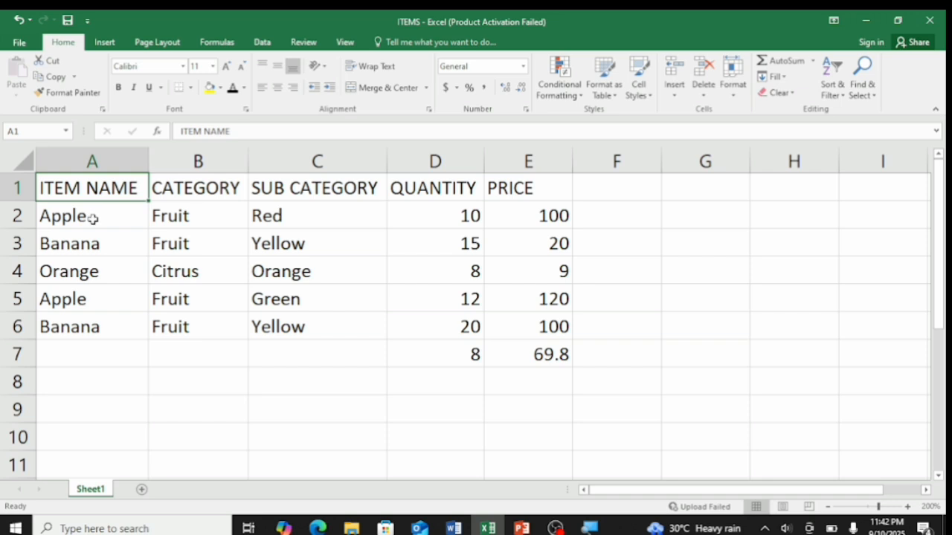
left_click(92, 218)
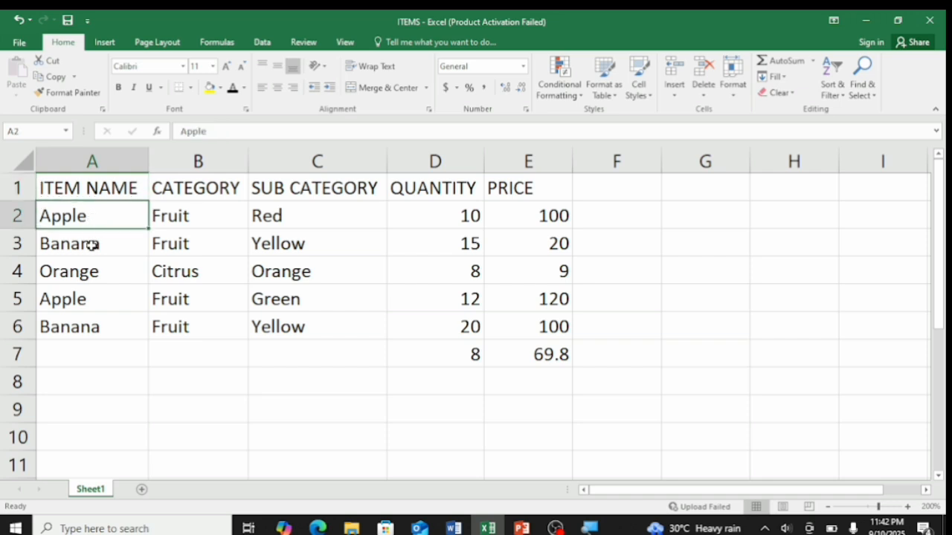
left_click(93, 245)
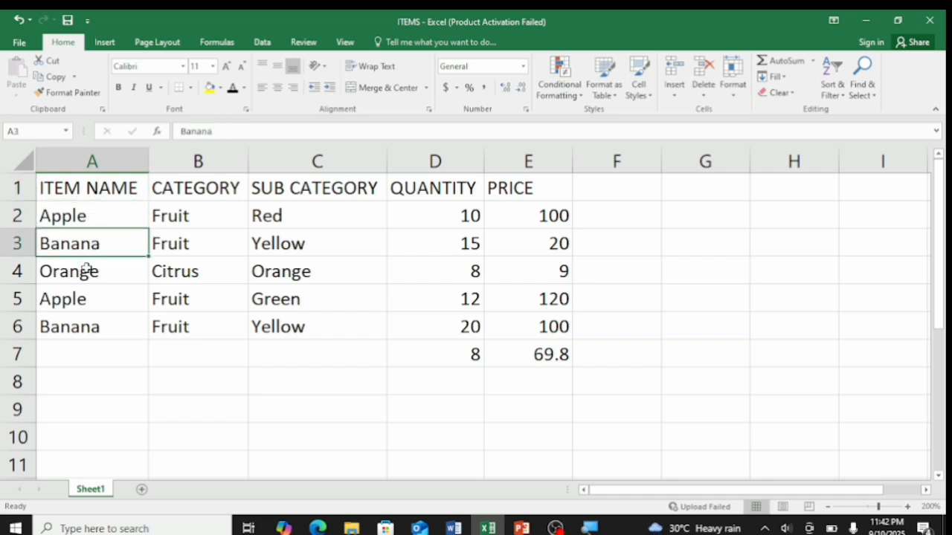
left_click(86, 269)
left_click(75, 307)
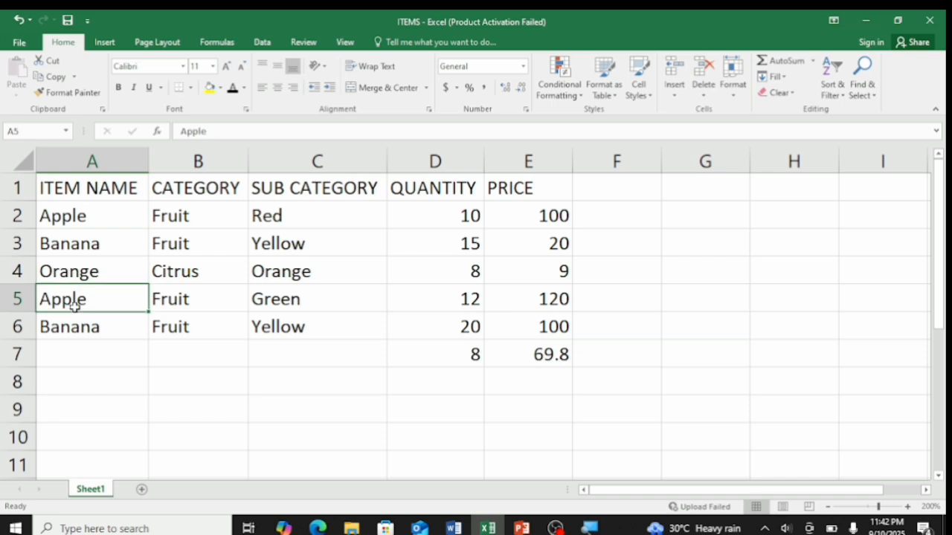
left_click(74, 328)
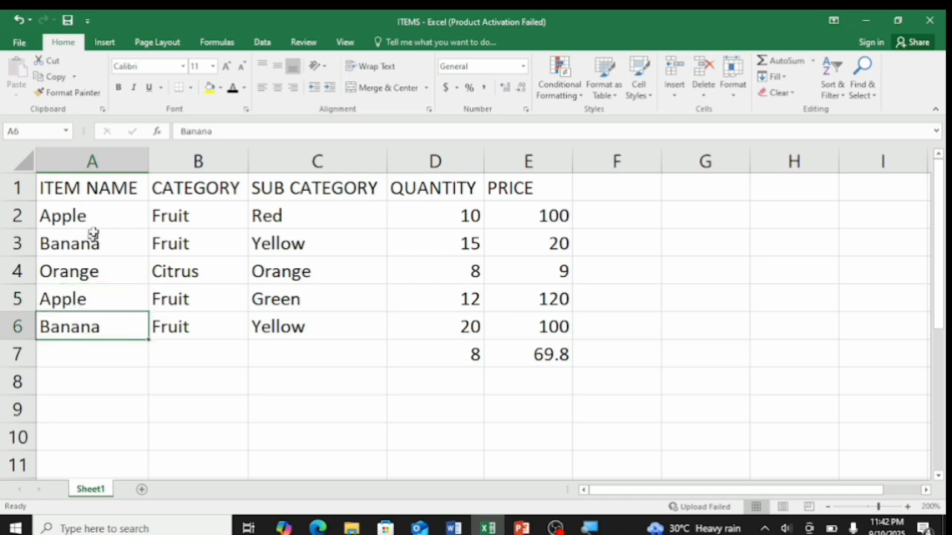
left_click(84, 297)
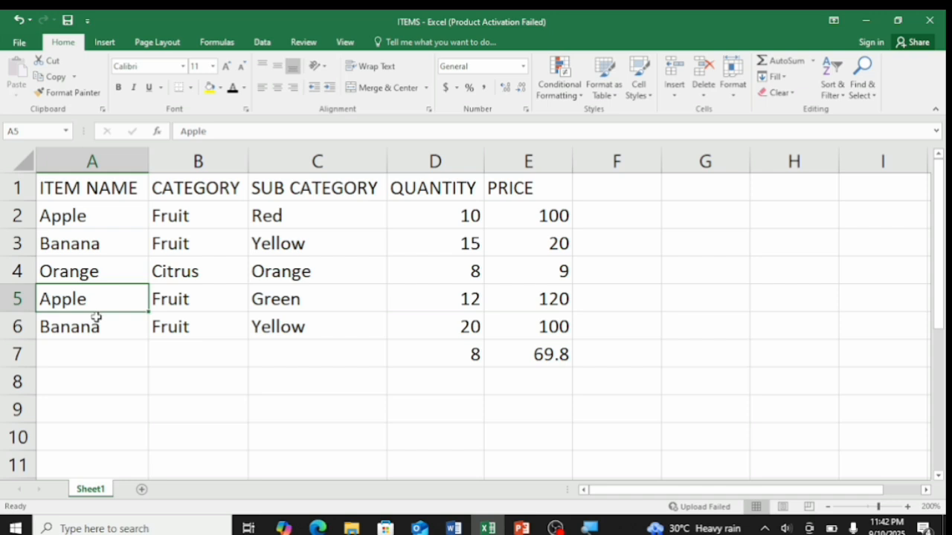
- Count the apple entries in cell A7 with the formula =COUNTIF(A2:A6, "apple"), check the formula, and undo its entry
left_click(92, 356)
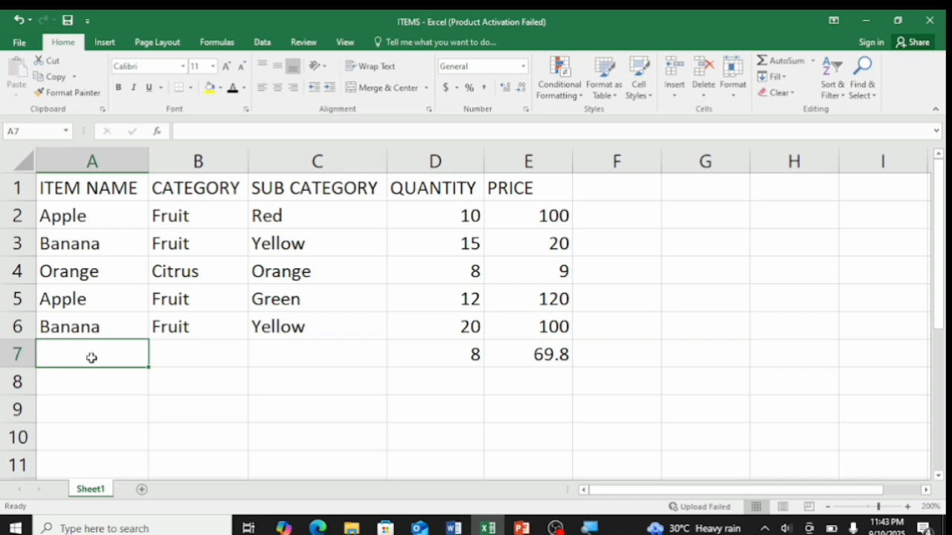
type("=")
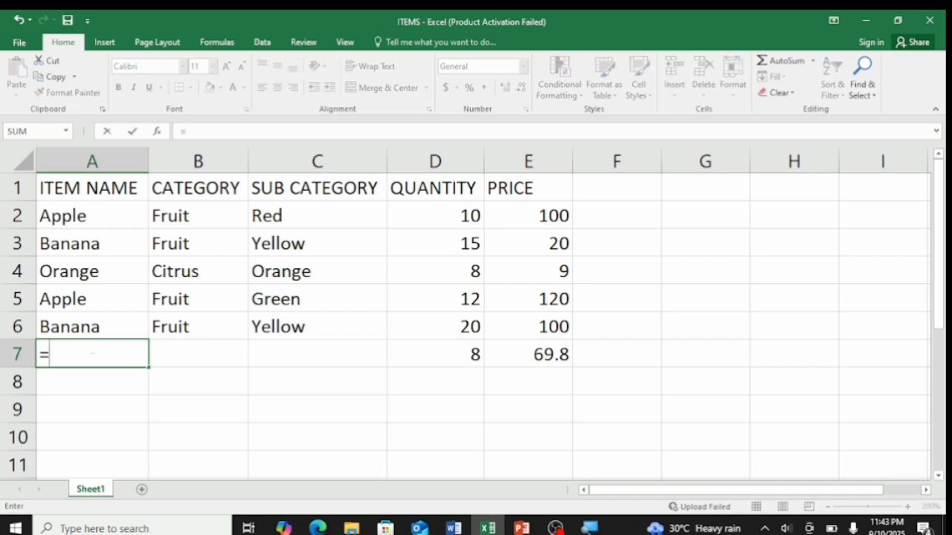
type("co")
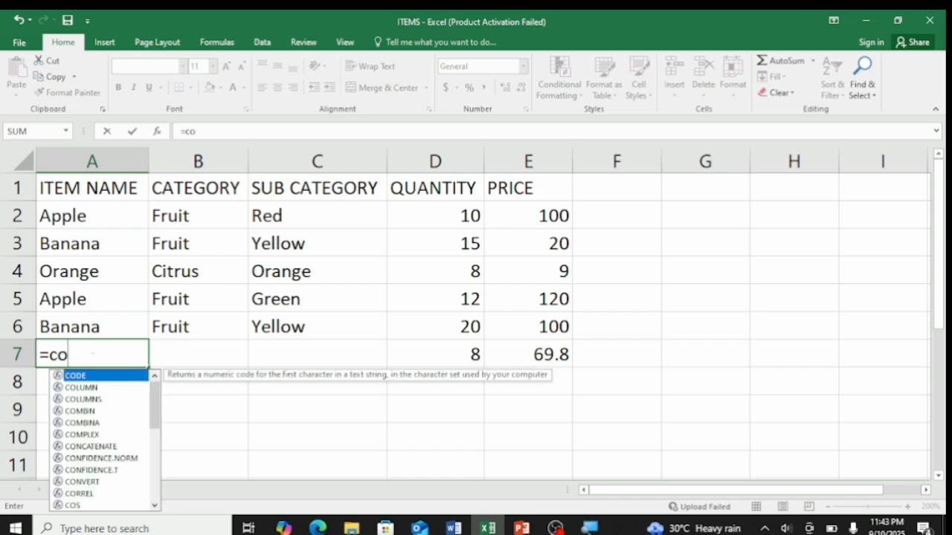
type("unti")
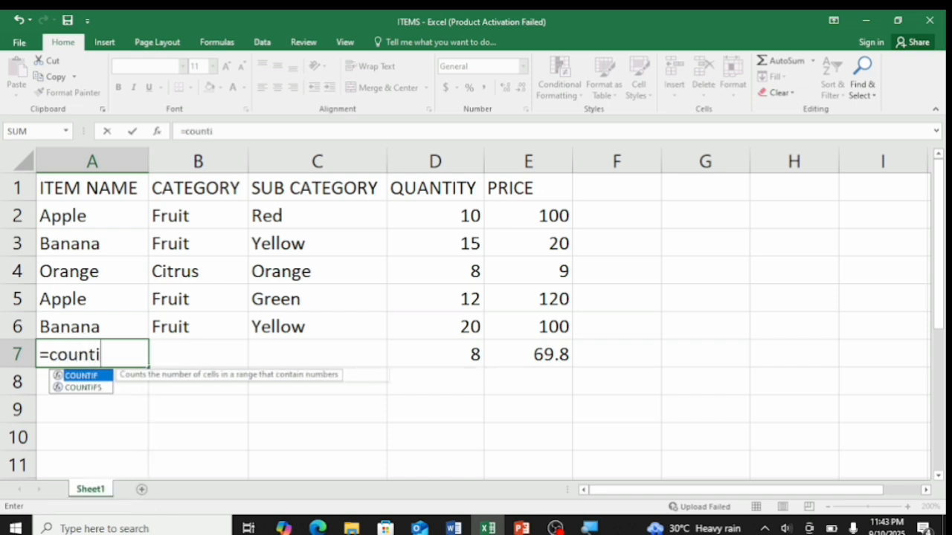
type("f")
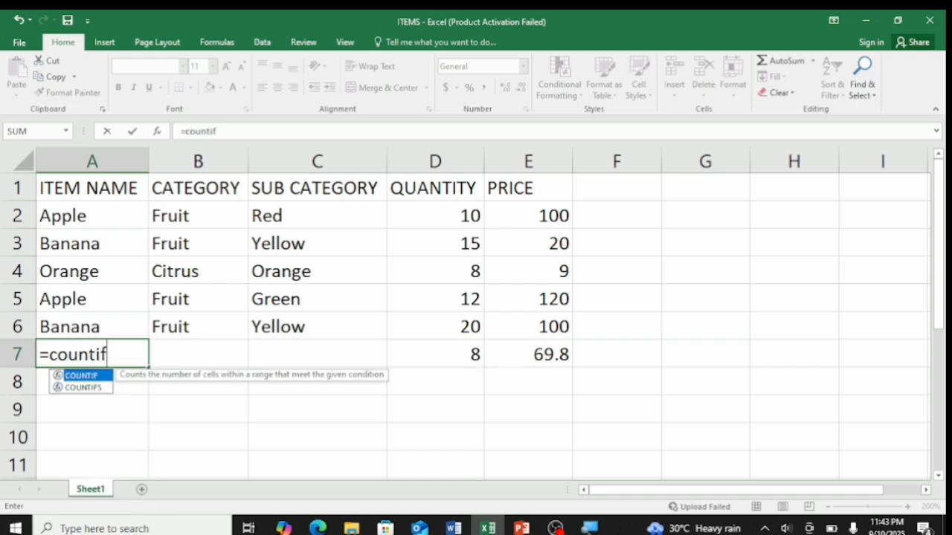
double_click(90, 378)
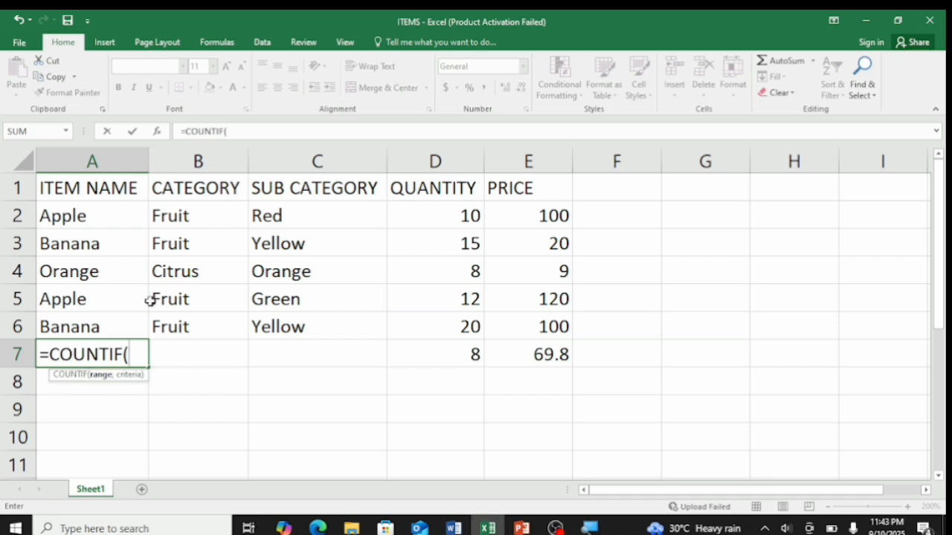
left_click_drag(89, 216, 100, 330)
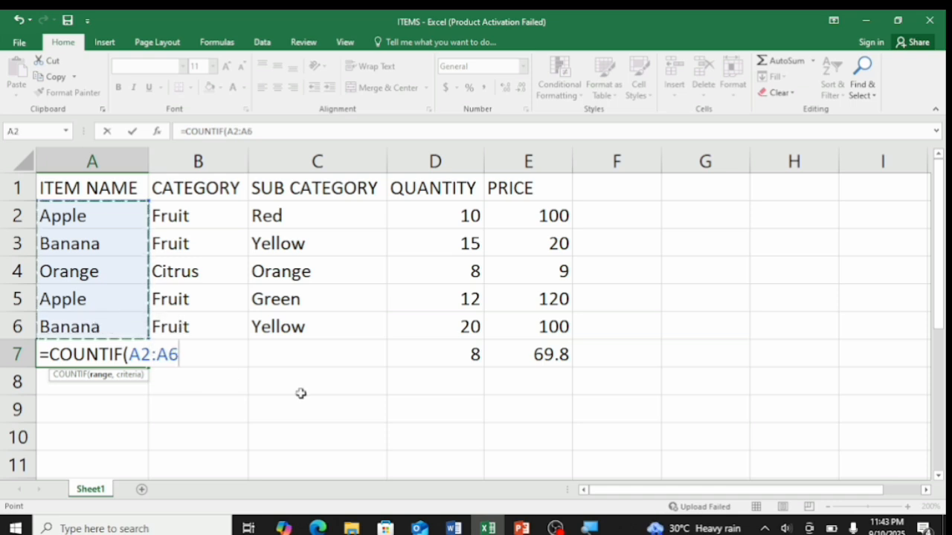
type(",")
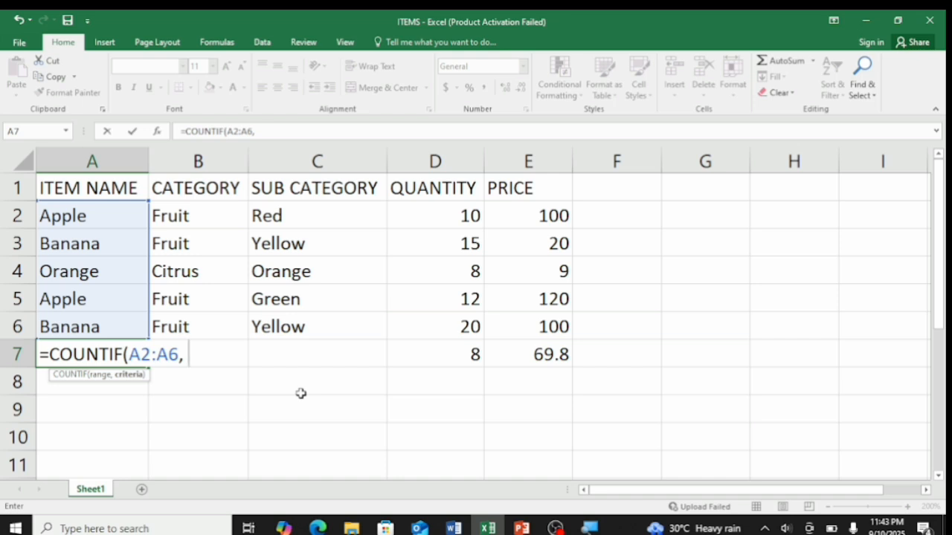
type("\"apple")
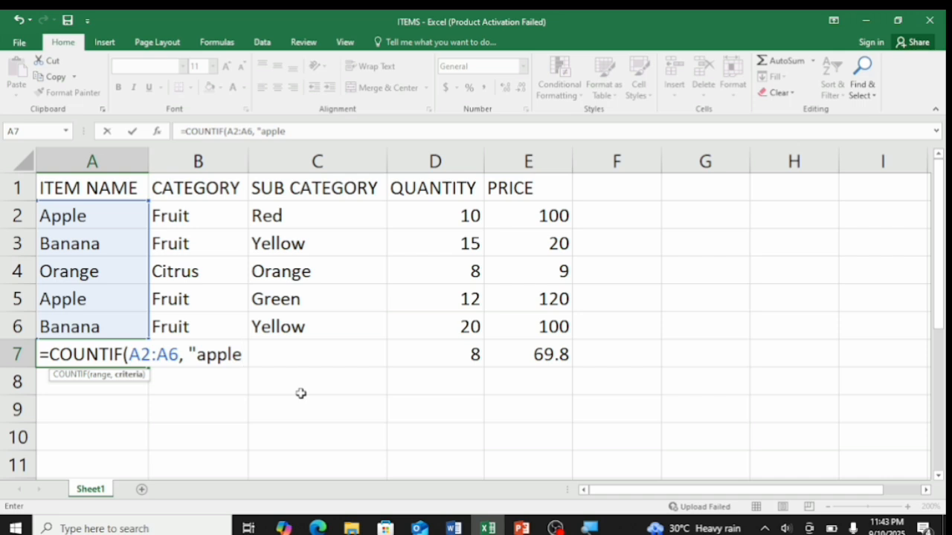
type("\")")
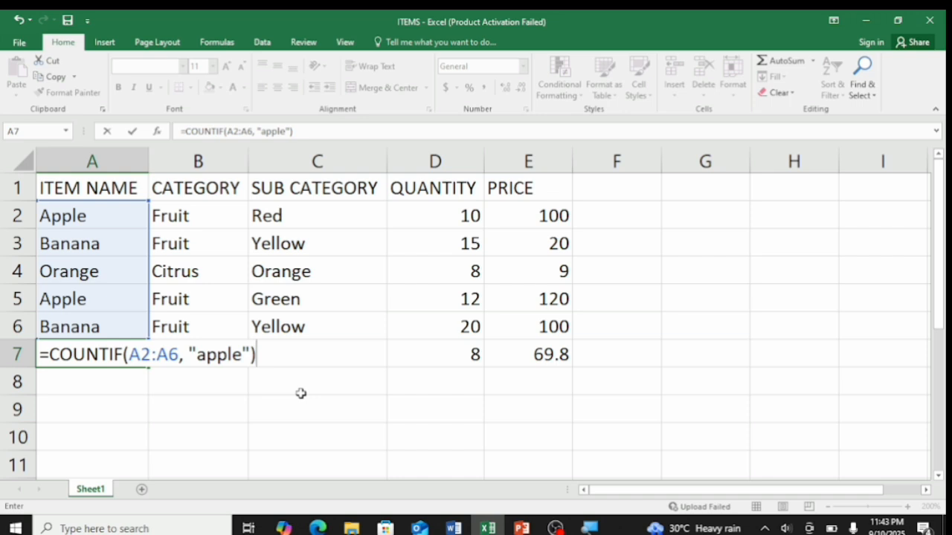
key("Return")
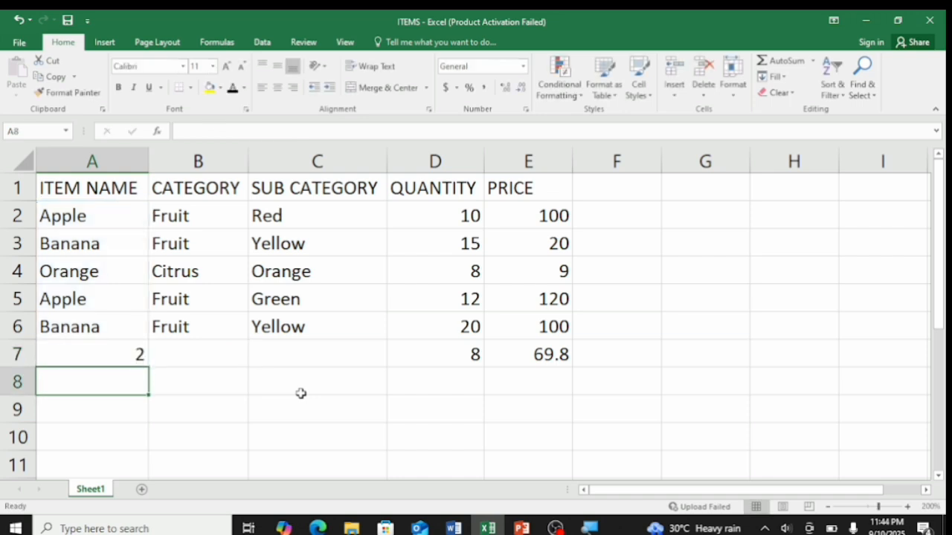
left_click(127, 354)
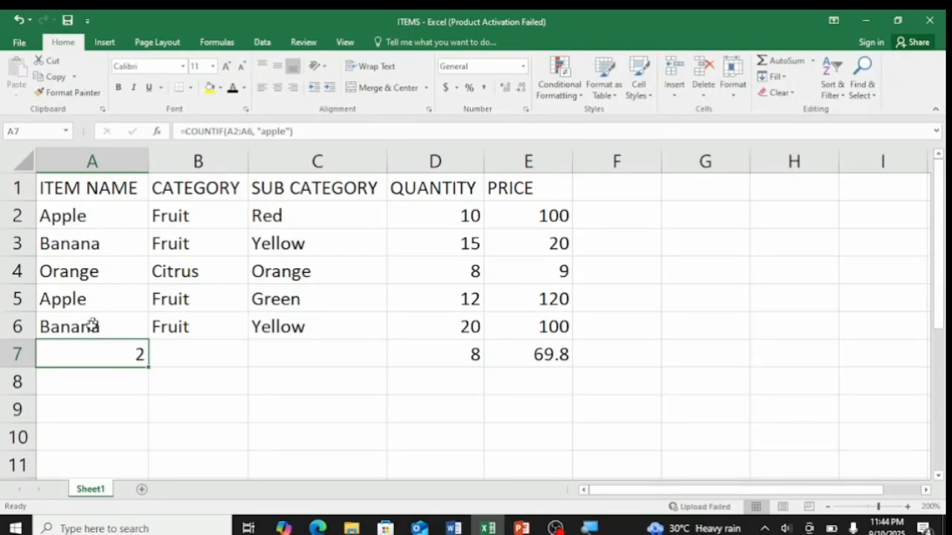
left_click(20, 20)
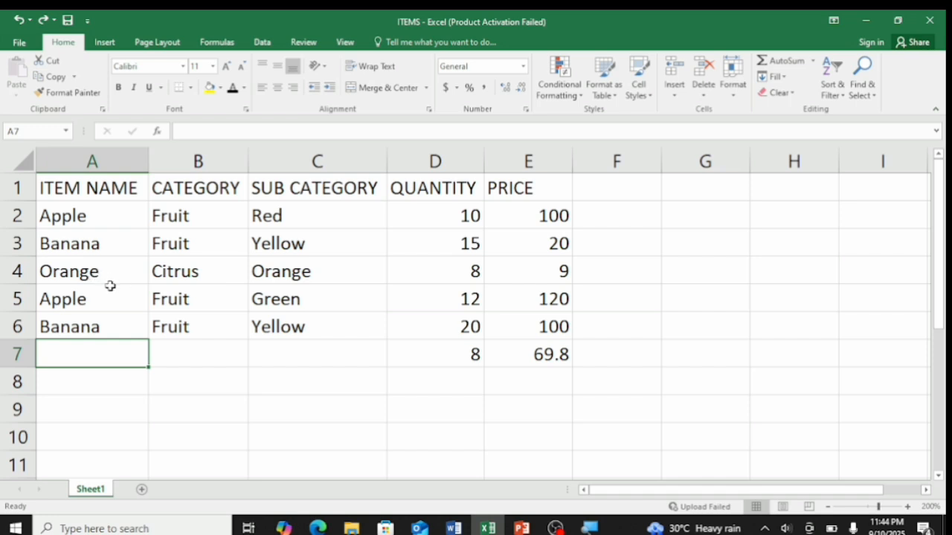
- Count the orange entries in cell A7 with the formula =COUNTIF(A2:A6, "orange") and check the entered formula
type("=")
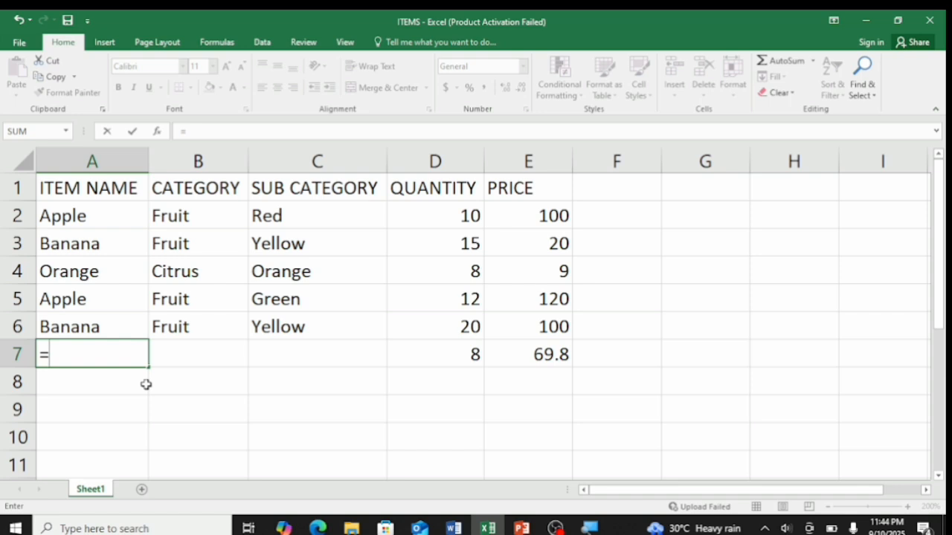
type("count")
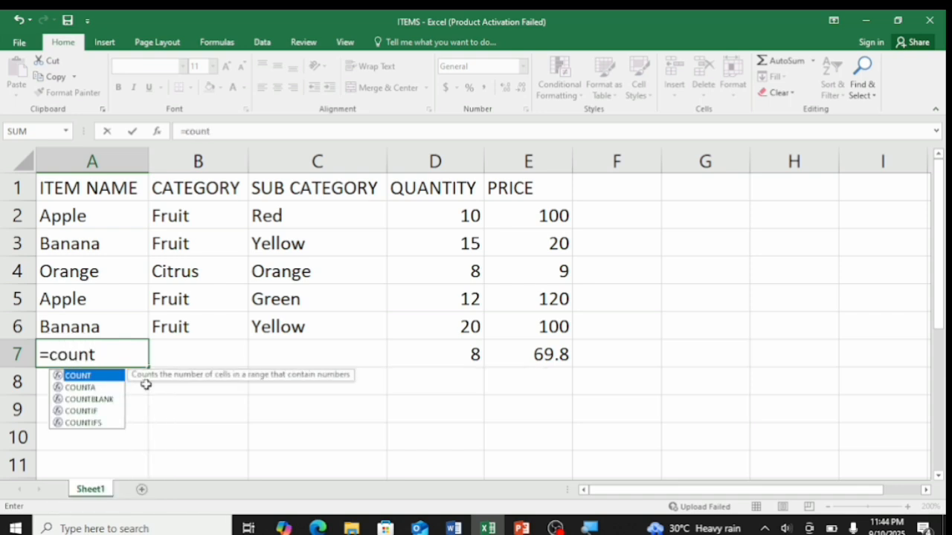
type("if")
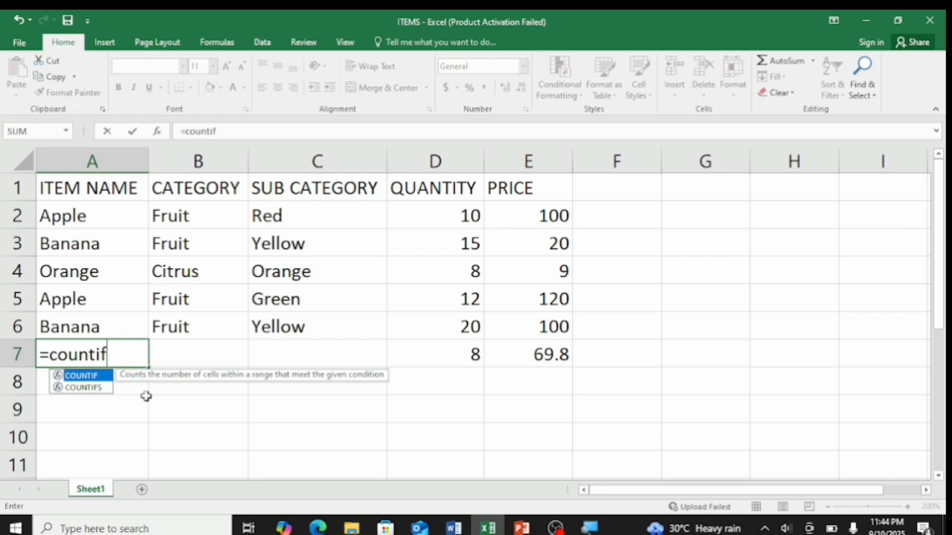
double_click(101, 379)
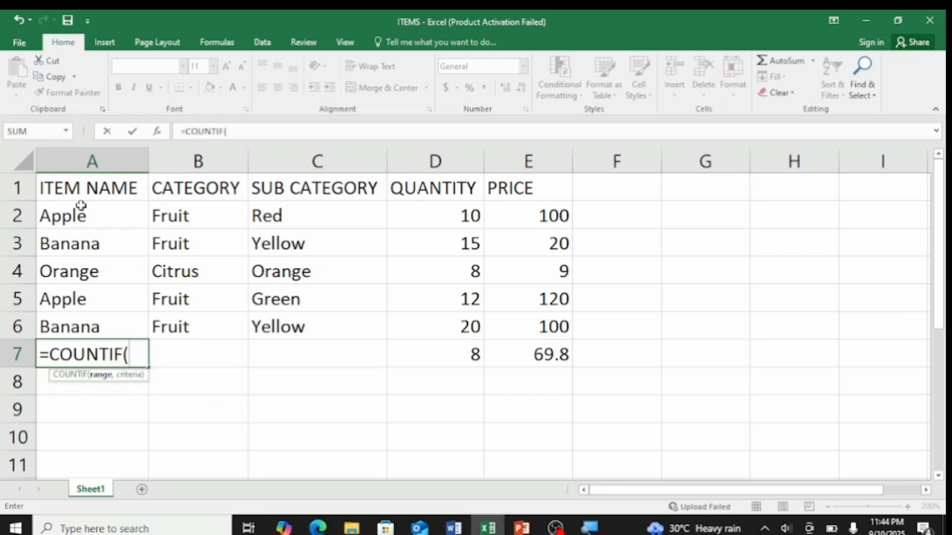
left_click_drag(79, 206, 89, 319)
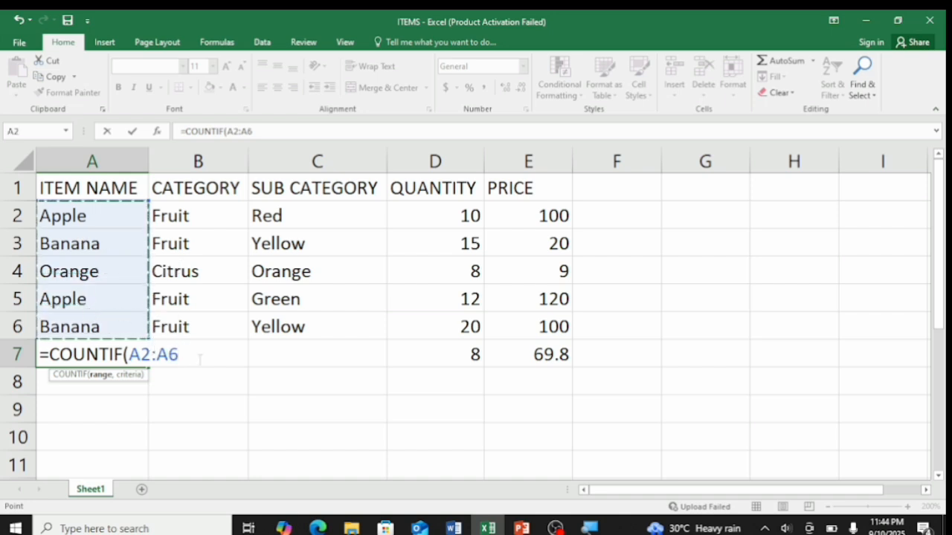
type(", ")
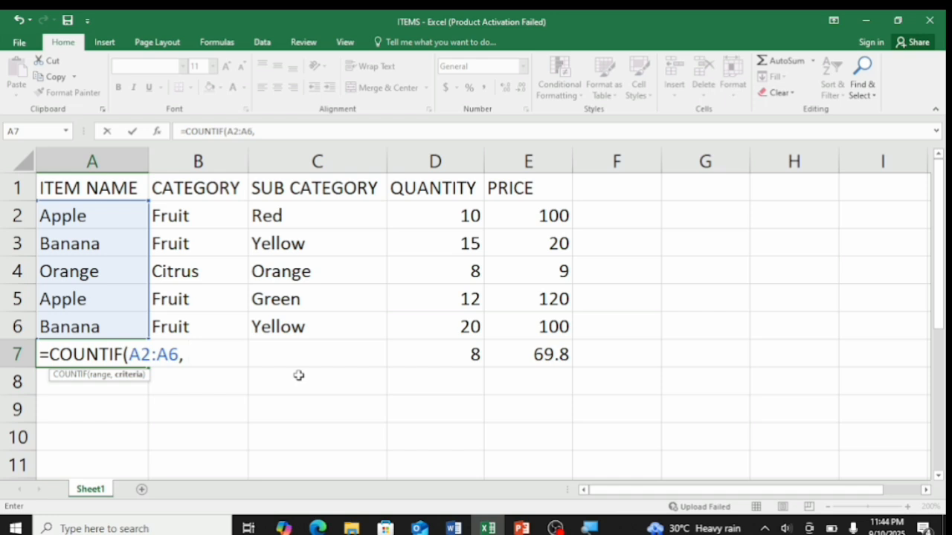
type("\"orange")
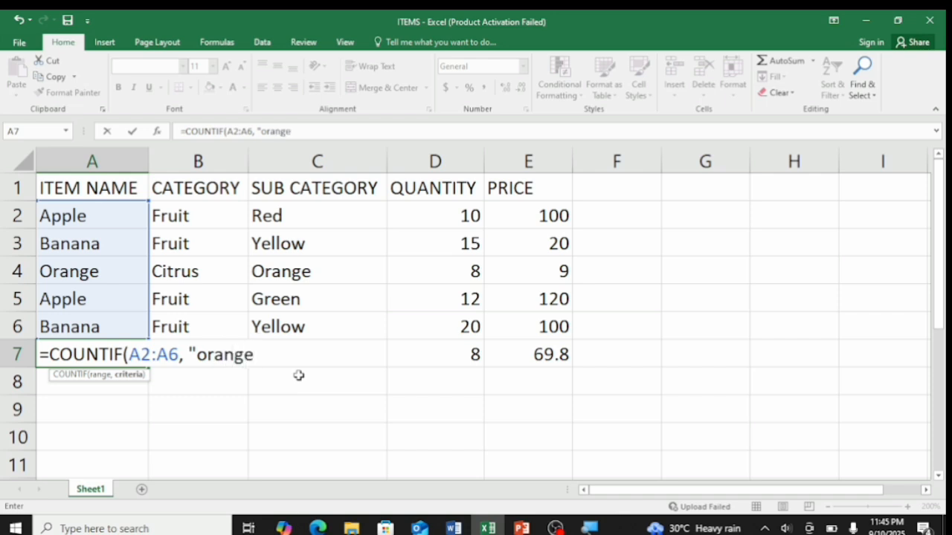
type("\")")
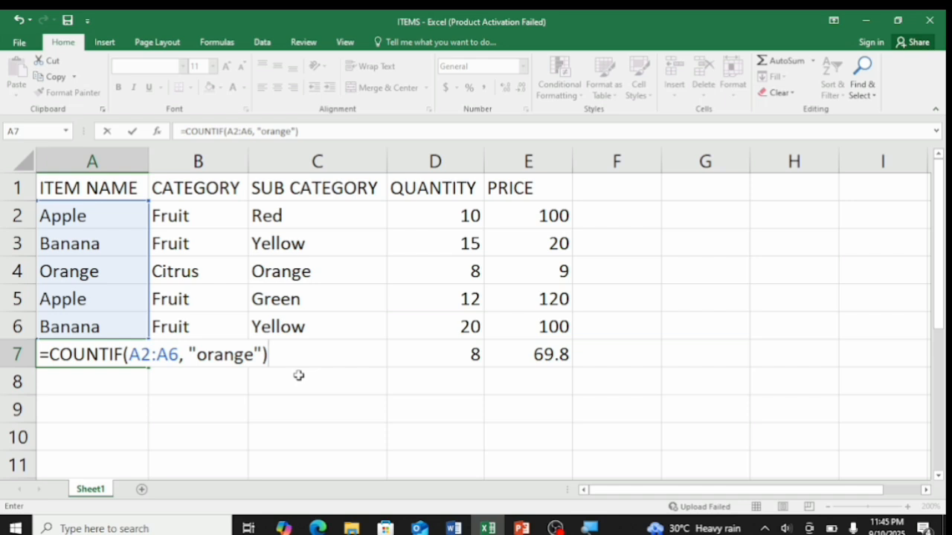
key("Return")
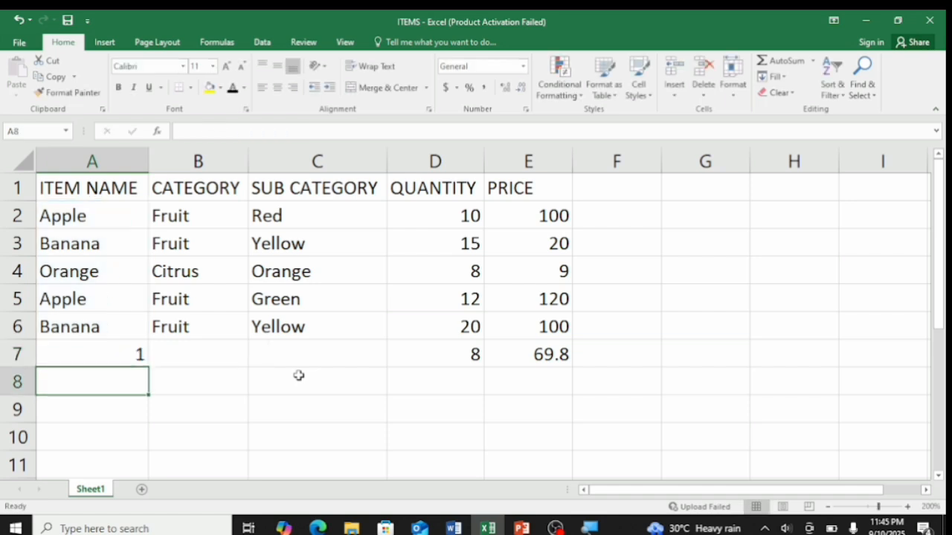
left_click(127, 354)
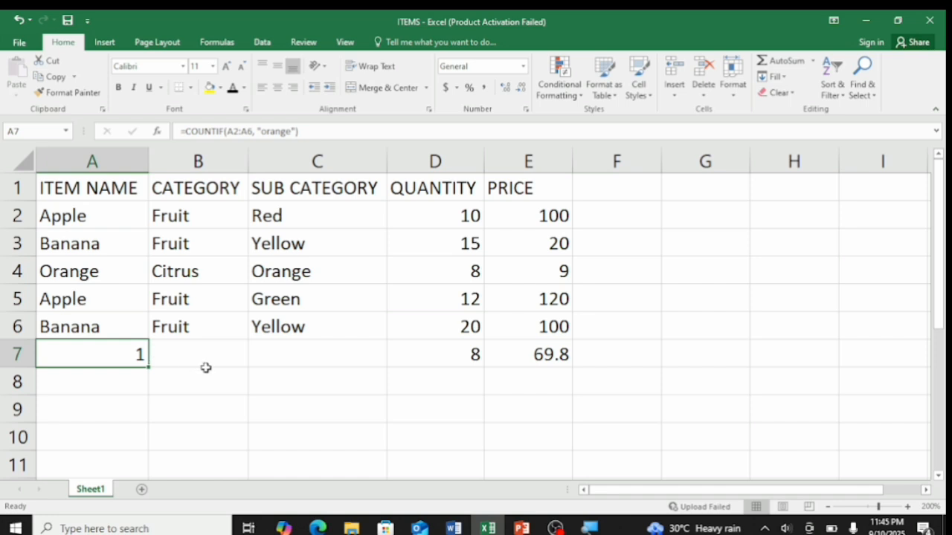
left_click(205, 372)
left_click(233, 359)
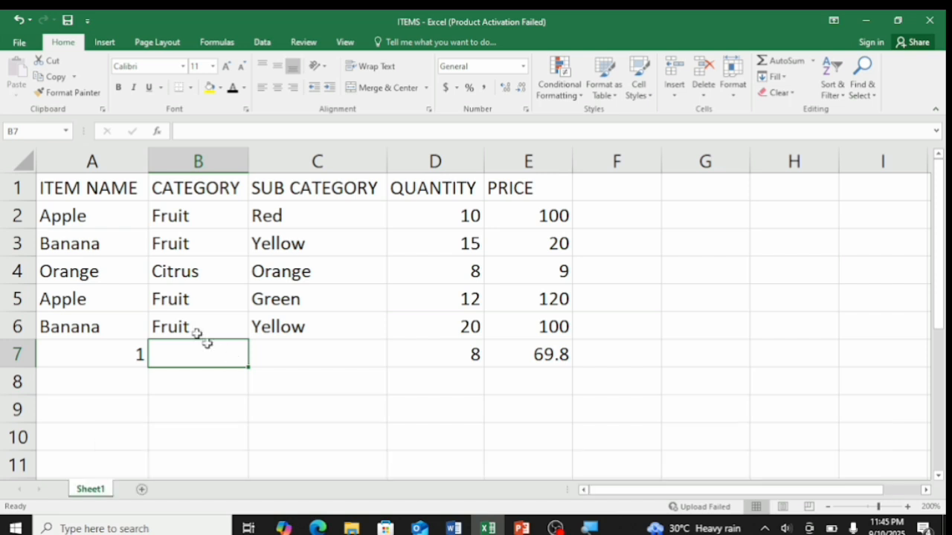
left_click(67, 218)
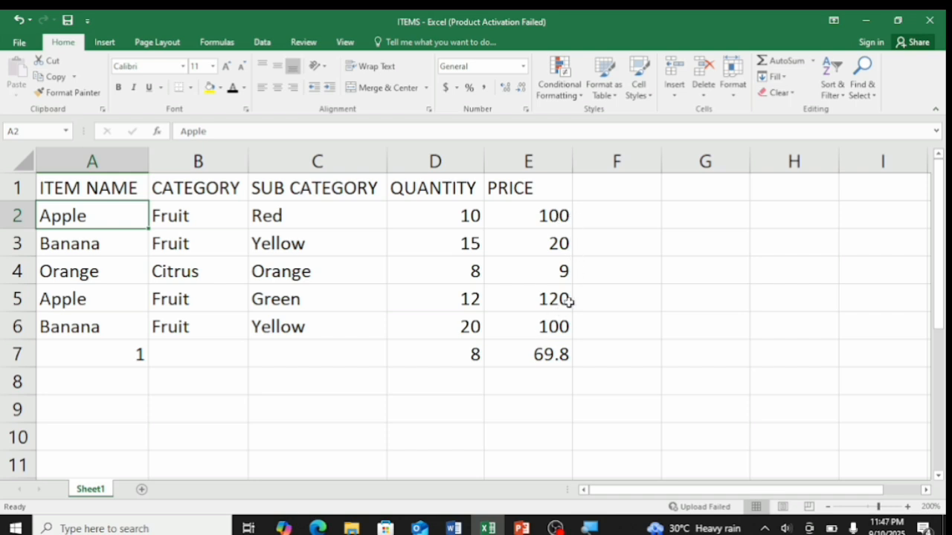
- Total the prices of the apple items in cell E8 with the formula =SUMIF(A2:A6, "apple", E2:E7) and check the entered formula
left_click(521, 389)
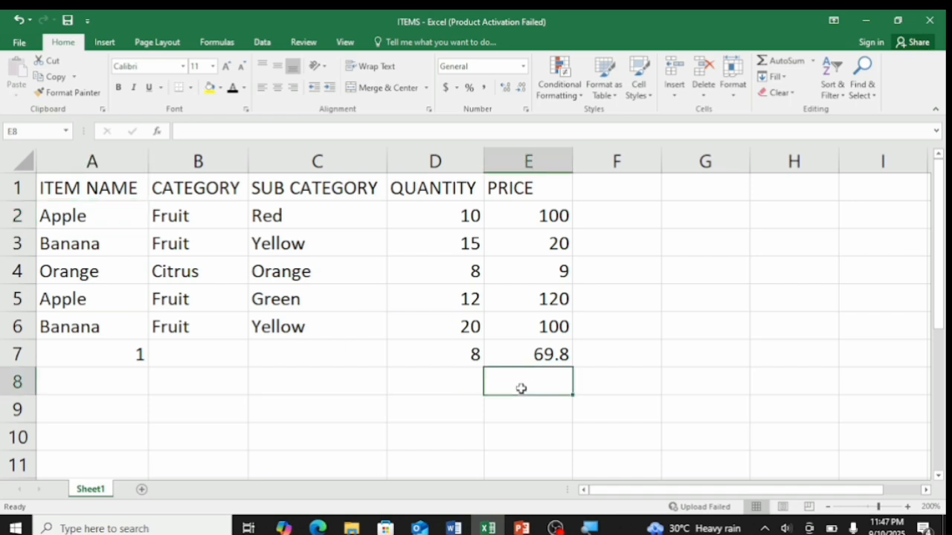
type("=")
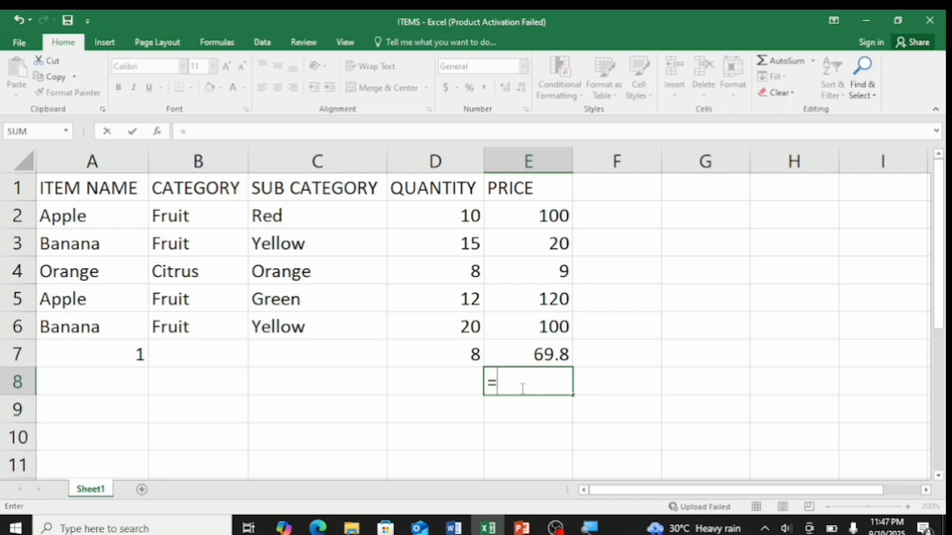
type("sum")
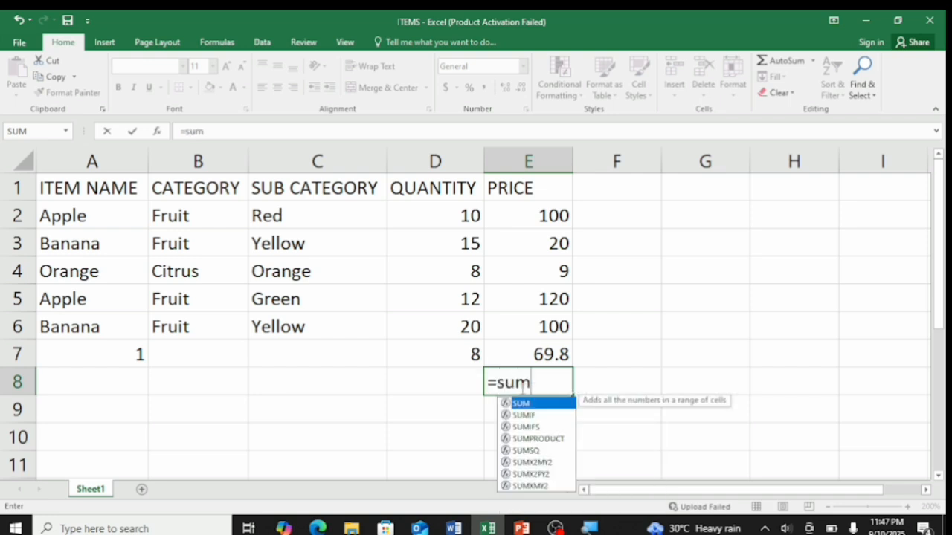
type("if")
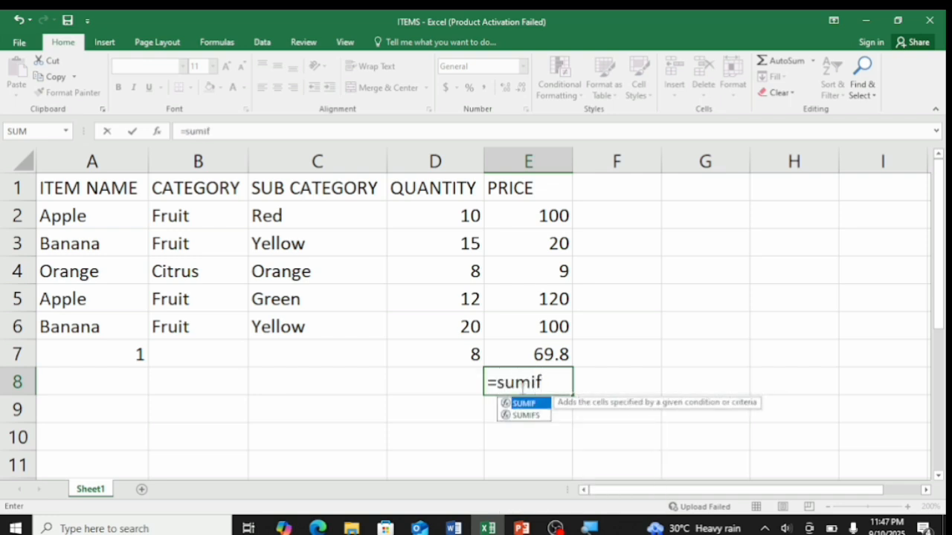
double_click(534, 405)
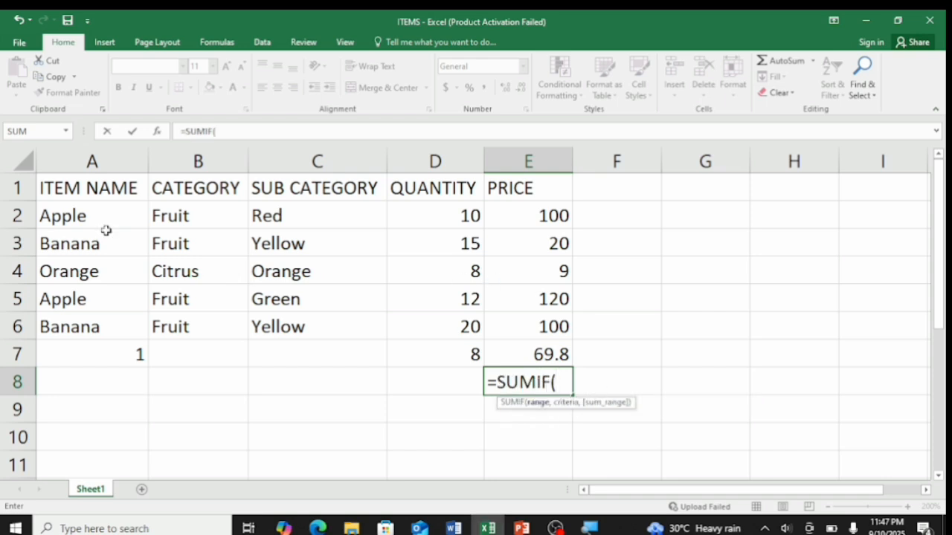
left_click(80, 214)
left_click_drag(81, 215, 84, 325)
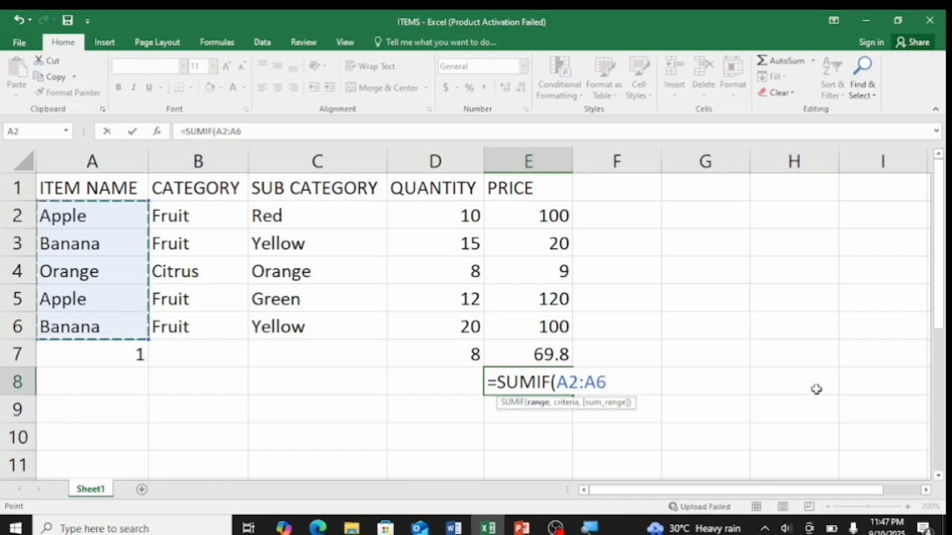
type(",")
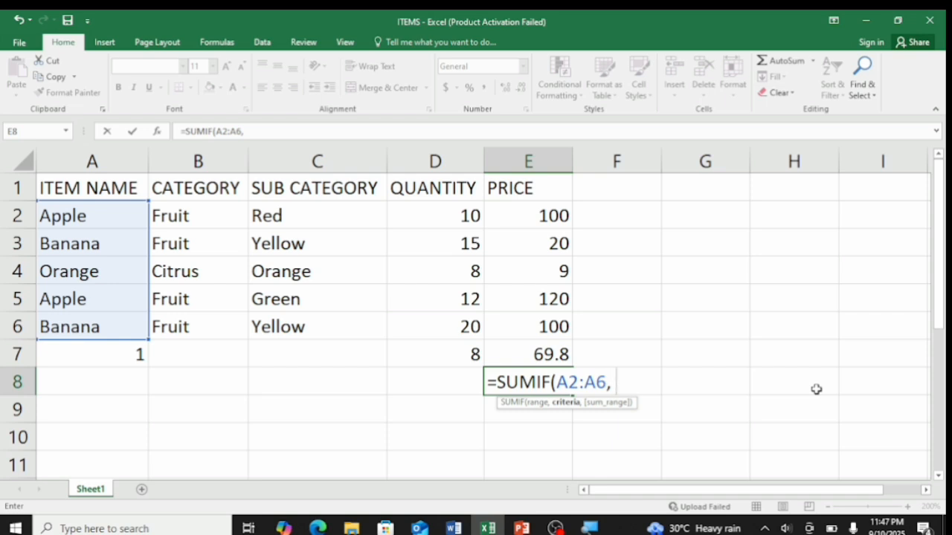
type(" \"apple")
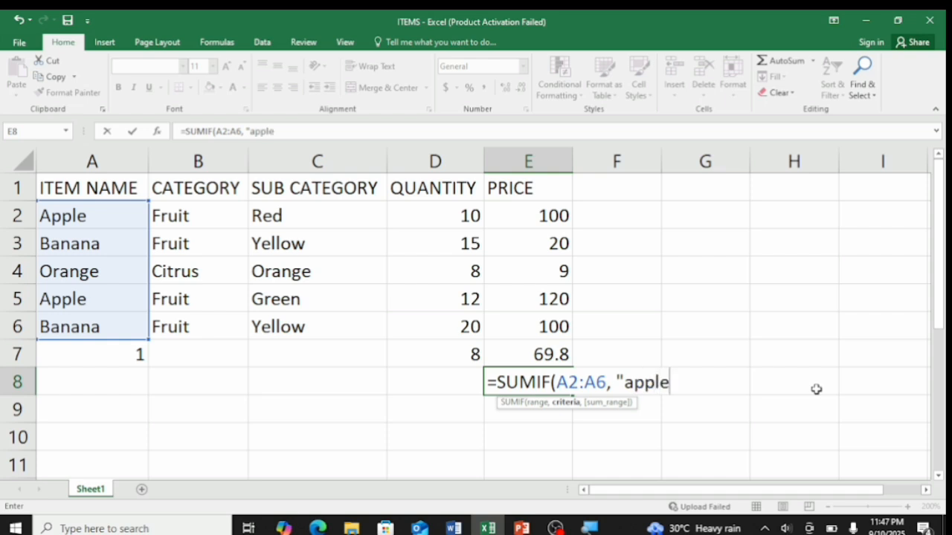
type("\",")
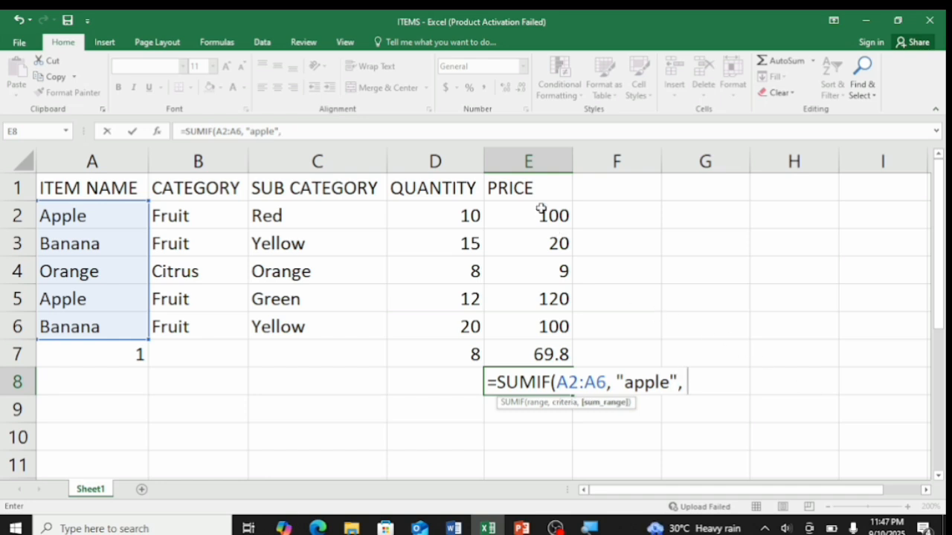
left_click_drag(543, 214, 551, 344)
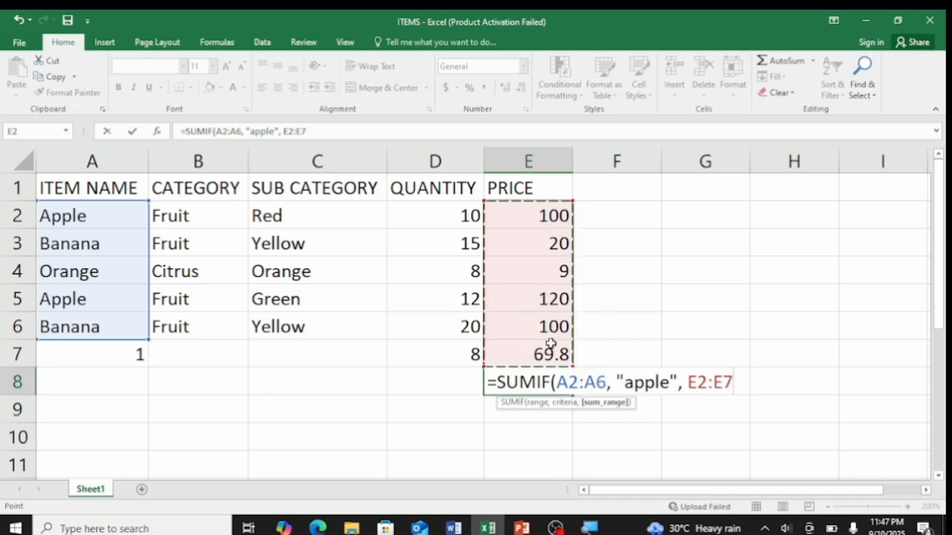
type(")")
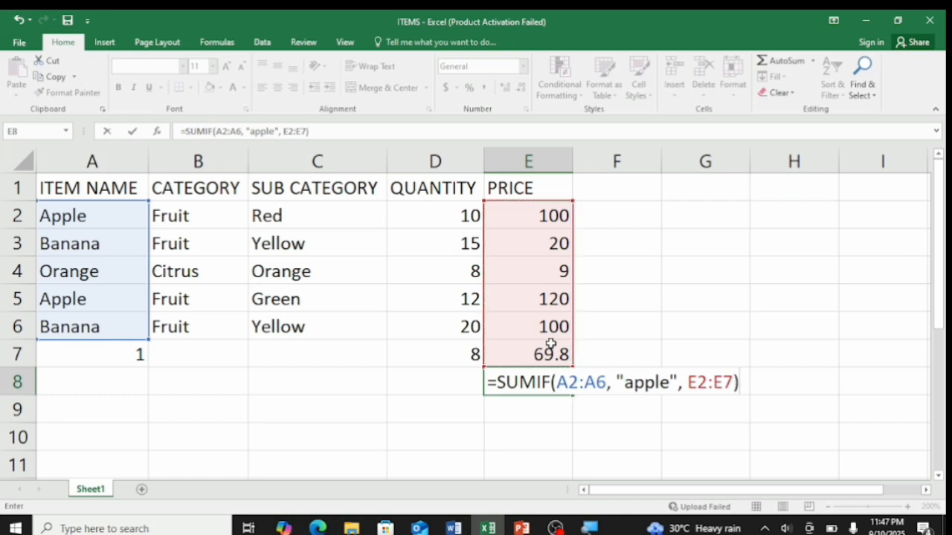
key("Return")
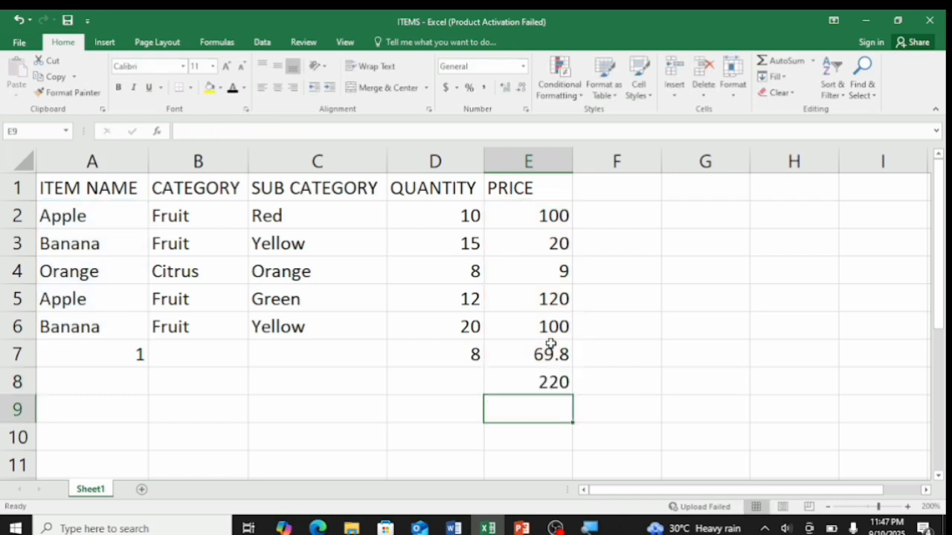
left_click(554, 388)
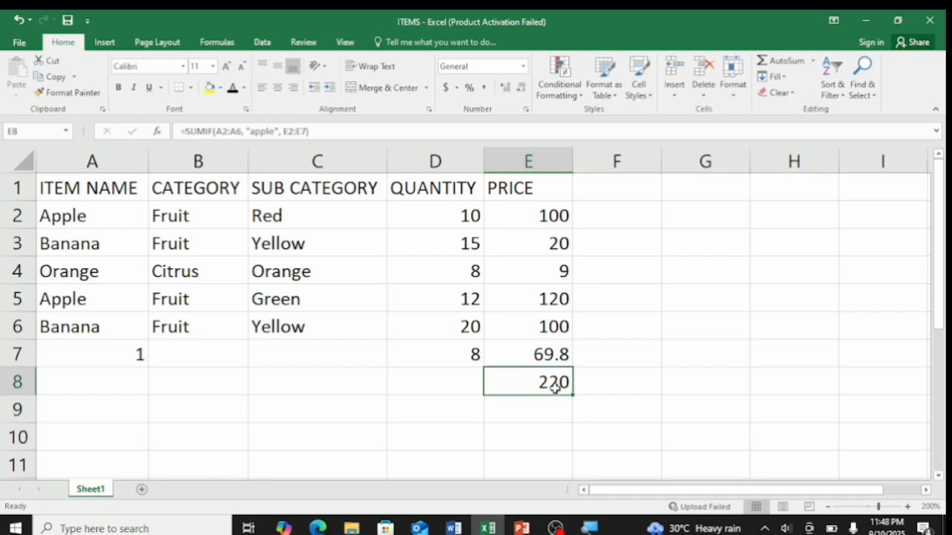